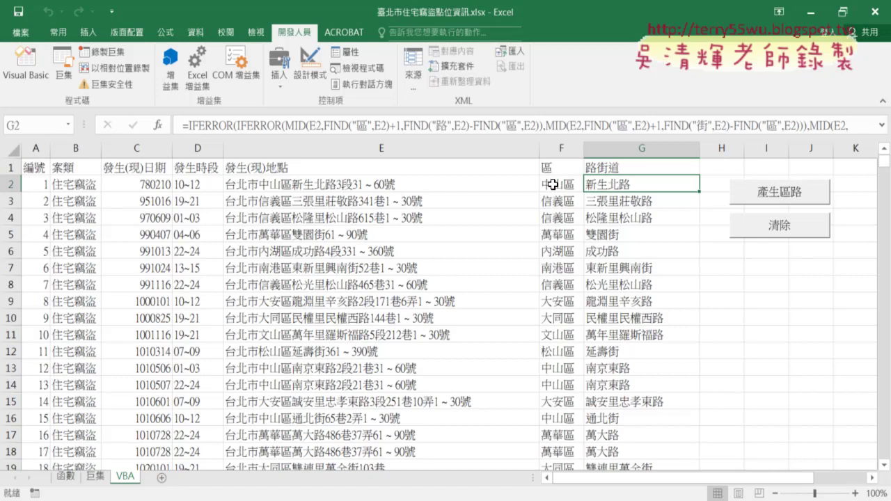
Empty columns F and G with the 清除 button, then select F2 and G2
click(783, 235)
click(561, 185)
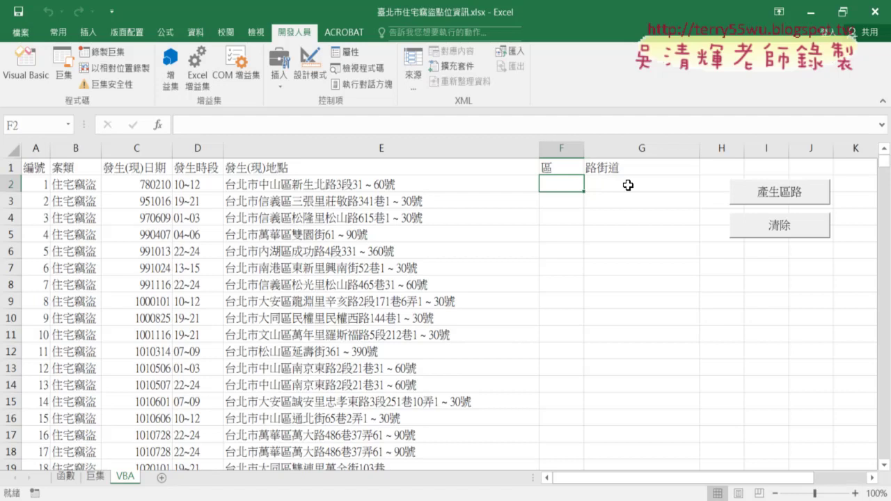
click(603, 186)
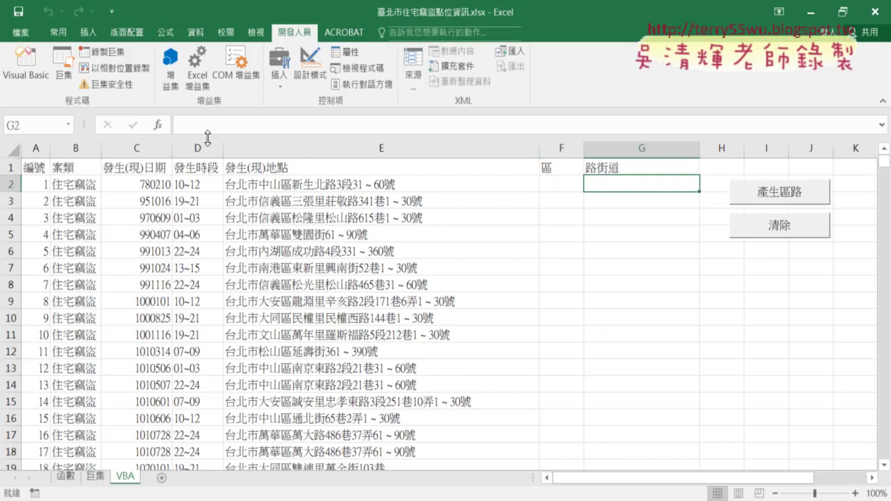
In the Visual Basic editor, delete Module1's empty 產生區路_公式 sub and select the 產生區路 name
click(34, 85)
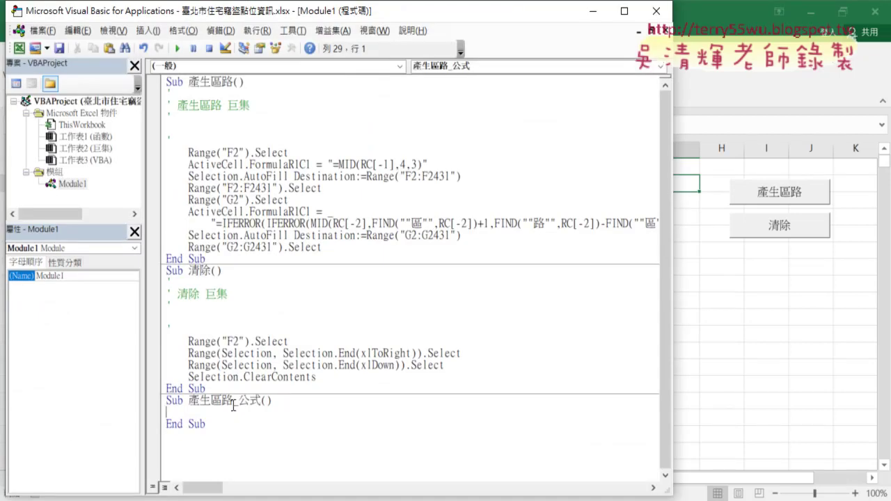
mouse_move(181, 19)
mouse_down()
mouse_move(310, 34)
mouse_move(303, 28)
mouse_up()
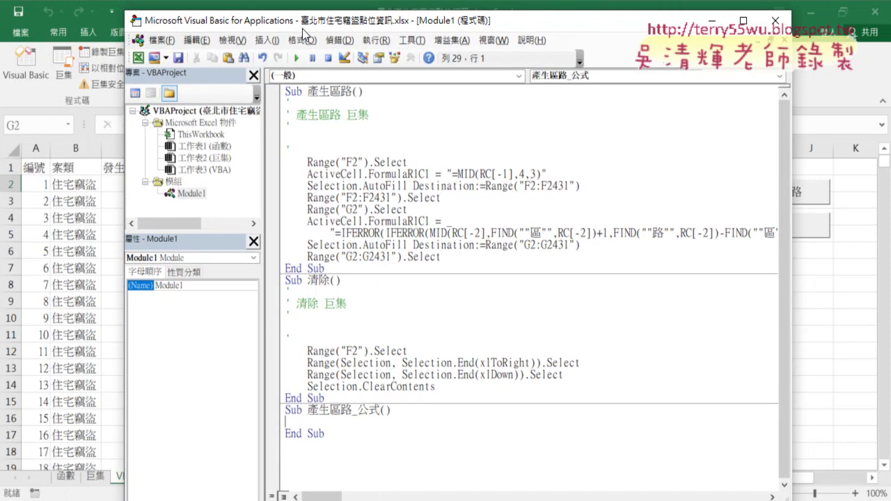
drag(324, 432, 286, 411)
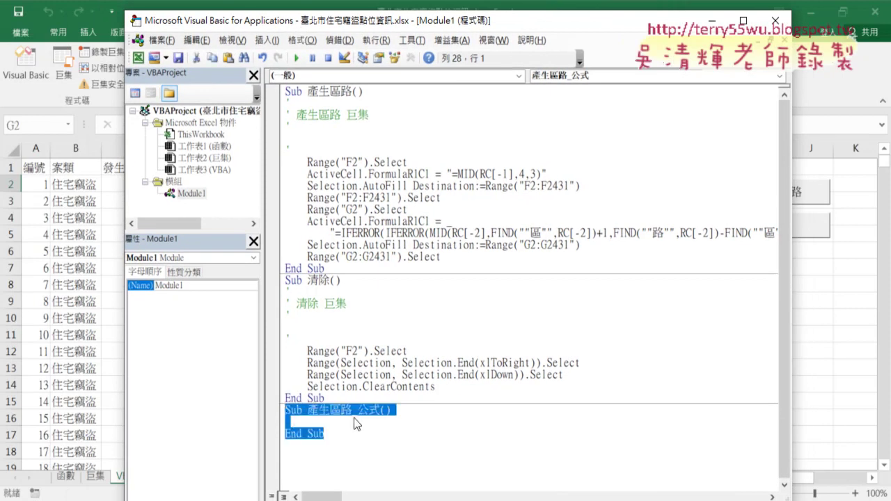
key(Delete)
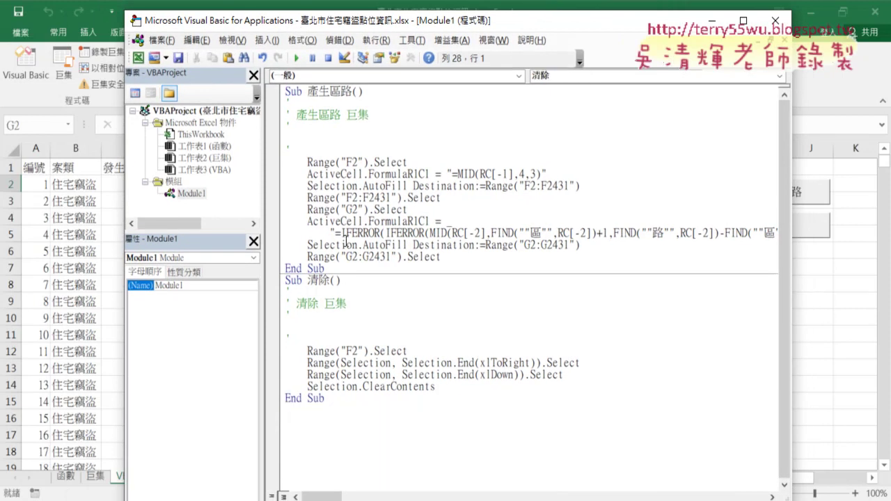
drag(307, 91, 353, 91)
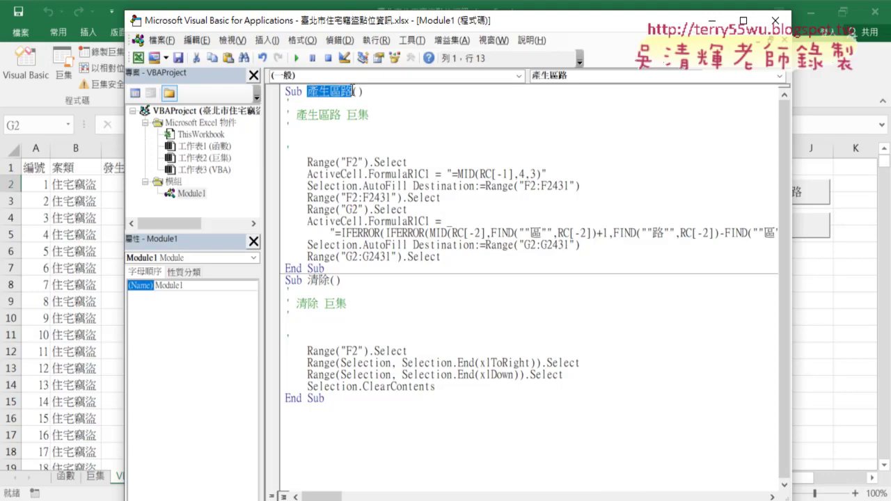
Insert a new module into the project and open Module2's code window
right_click(173, 181)
mouse_move(270, 238)
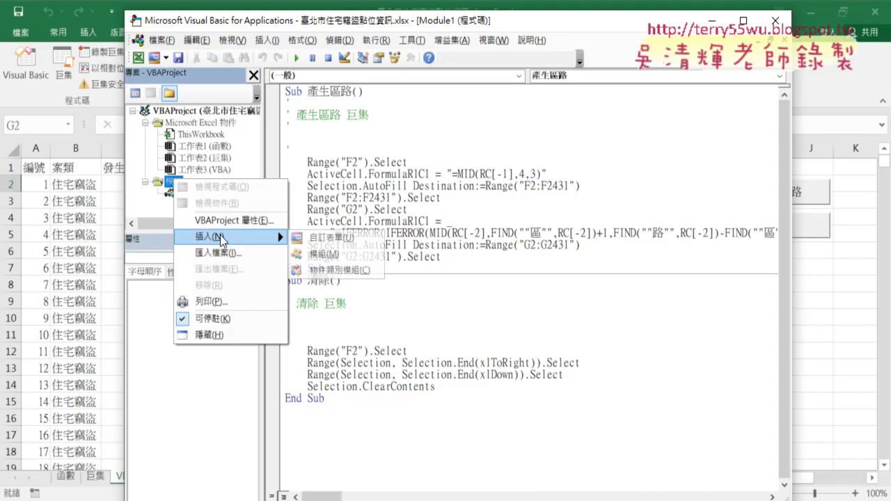
click(313, 254)
double_click(190, 193)
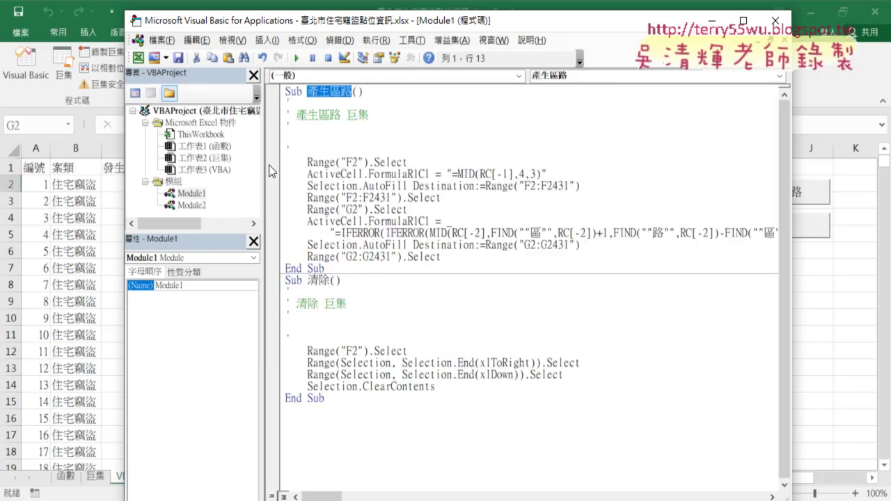
double_click(195, 205)
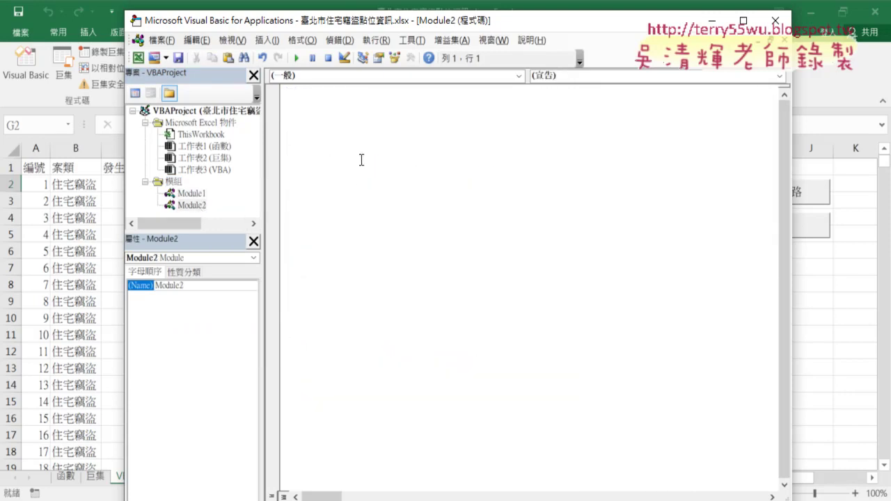
Type 產生區路 into Module2, then delete that stray line again
text(產生區路)
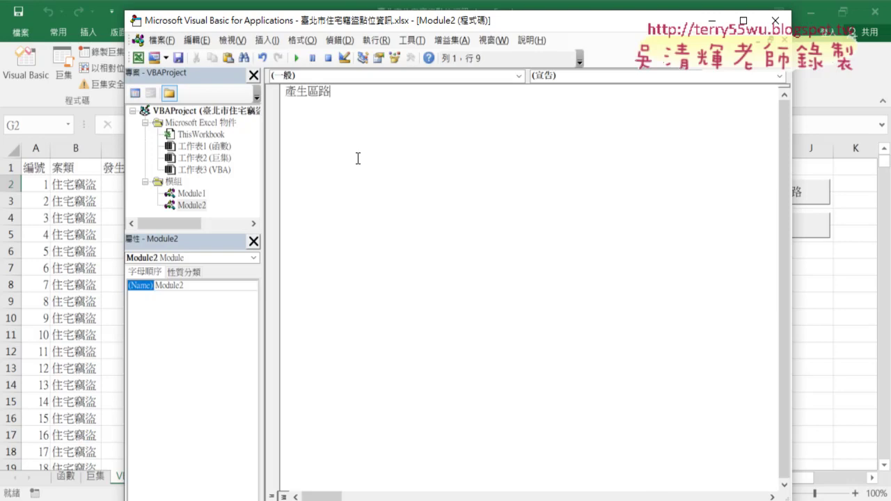
click(288, 90)
text(ㄙㄩ)
key(Escape)
drag(427, 95, 285, 91)
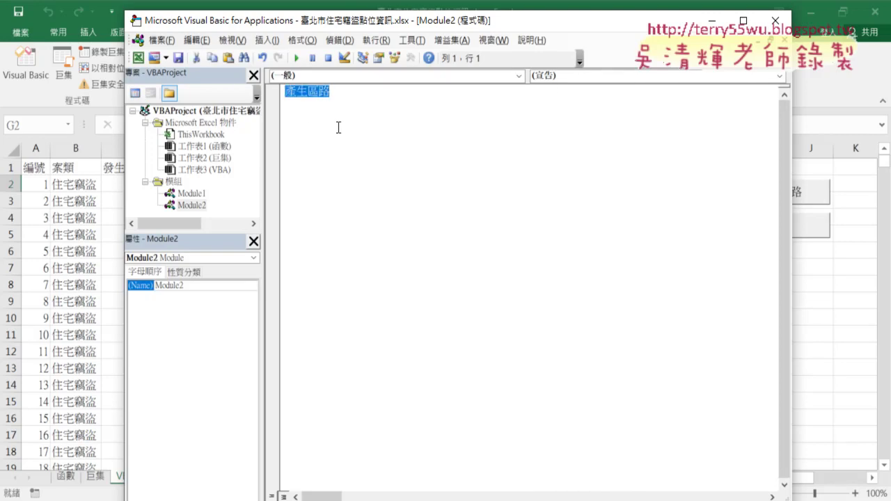
key(Delete)
Insert a Public Sub named 產生區路_公式 and remove the blank line above it
click(267, 39)
click(293, 55)
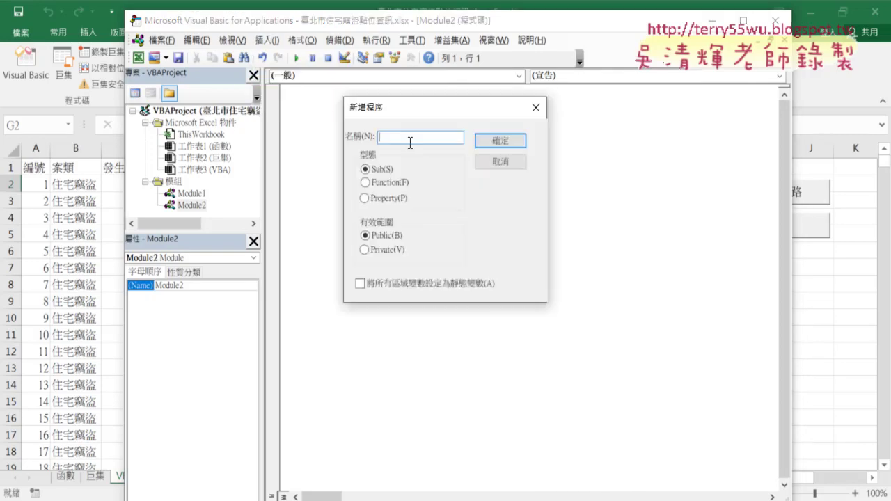
text(產生區路)
key(BackSpace)
key(BackSpace)
text(ㄑㄨ公)
key(Return)
double_click(411, 137)
drag(416, 136, 456, 136)
click(496, 141)
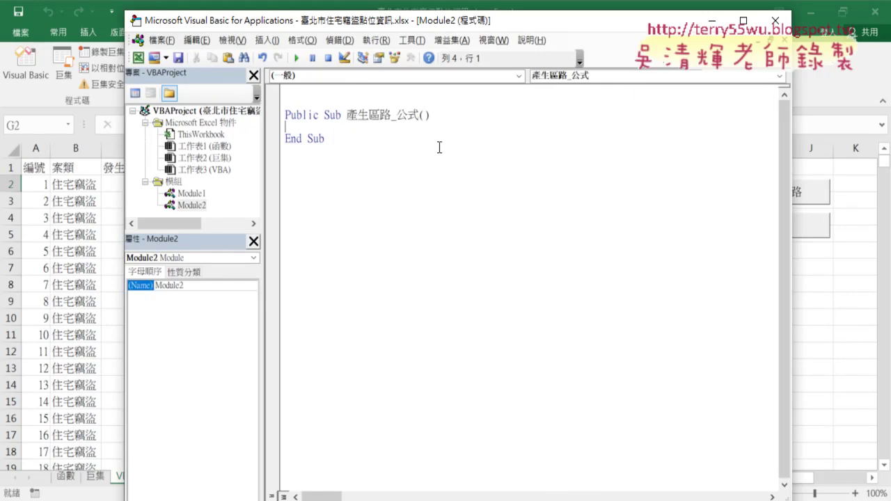
key(Delete)
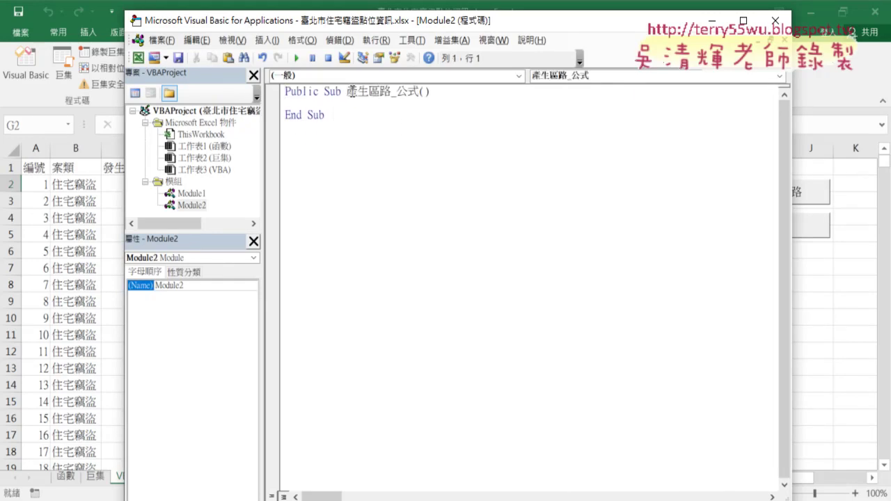
Write the indented loop header For i = 2 To Range("A1").End(xlDown).Row and select its end expression
click(339, 101)
key(Tab)
text(ㄈㄛ)
key(Escape)
text(f)
text(or i)
text(=2 )
text(to )
text(rang)
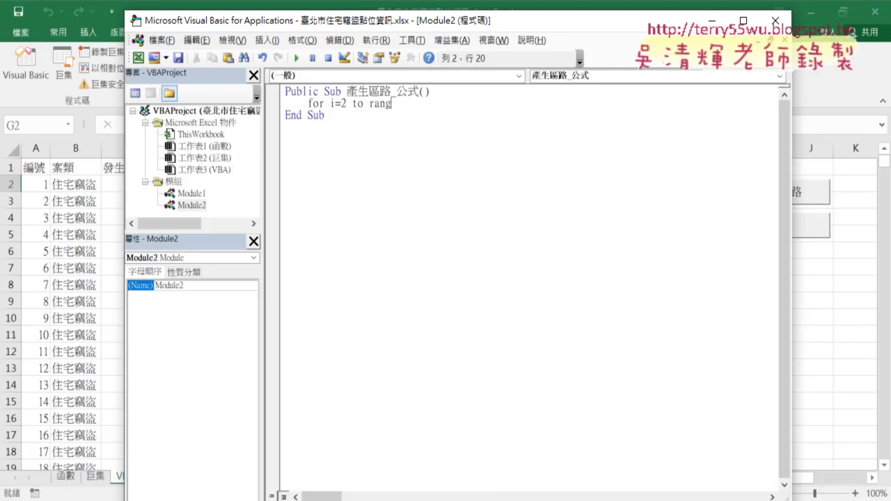
text(e()
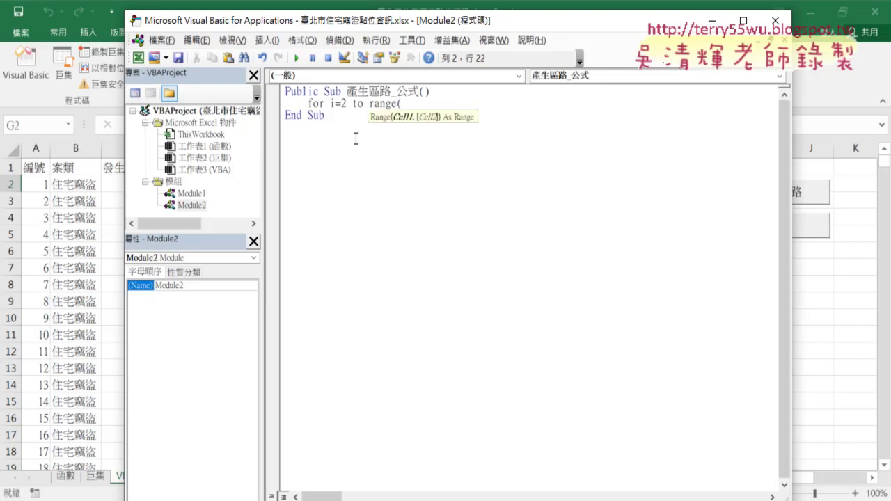
text("A)
text(1")
text().e)
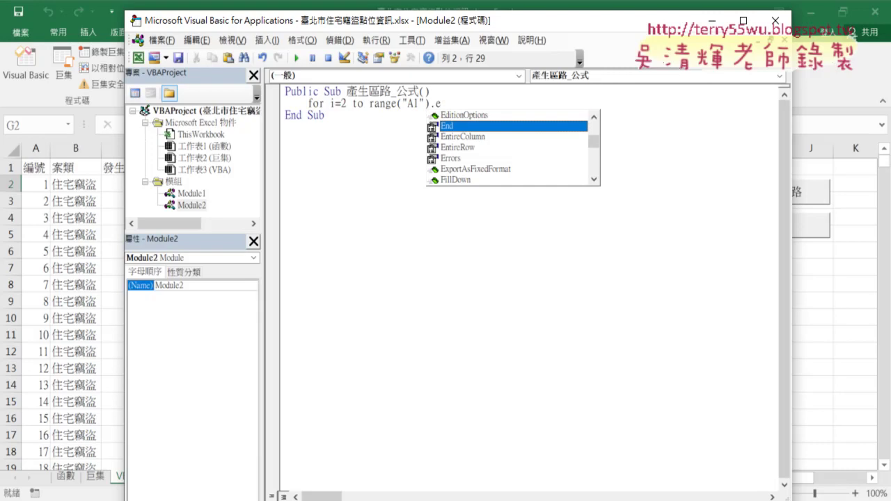
key(Tab)
text(()
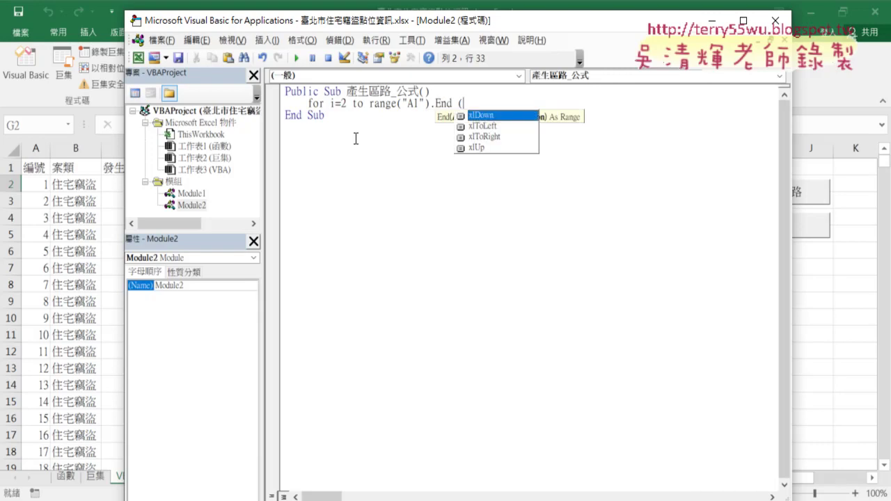
key(space)
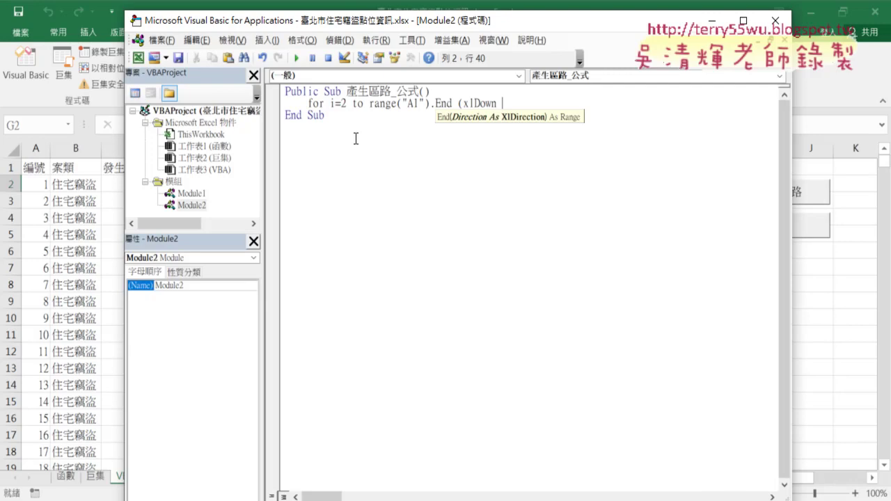
text().row)
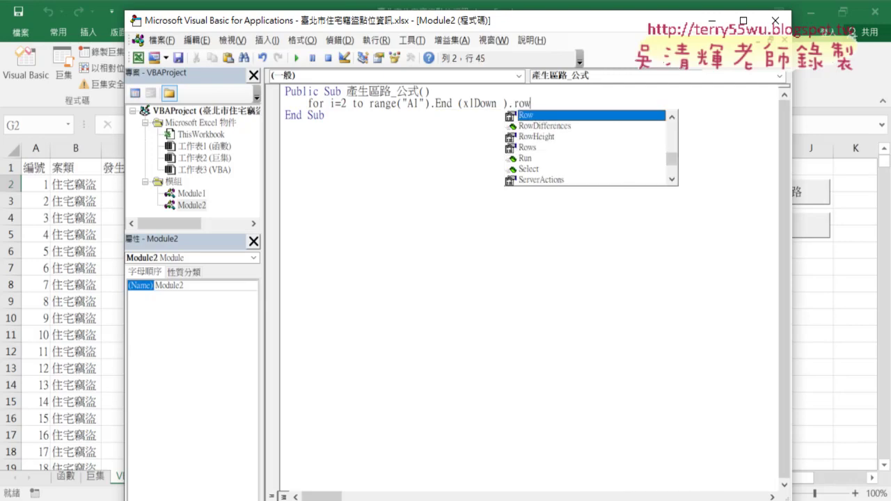
key(Return)
key(Return)
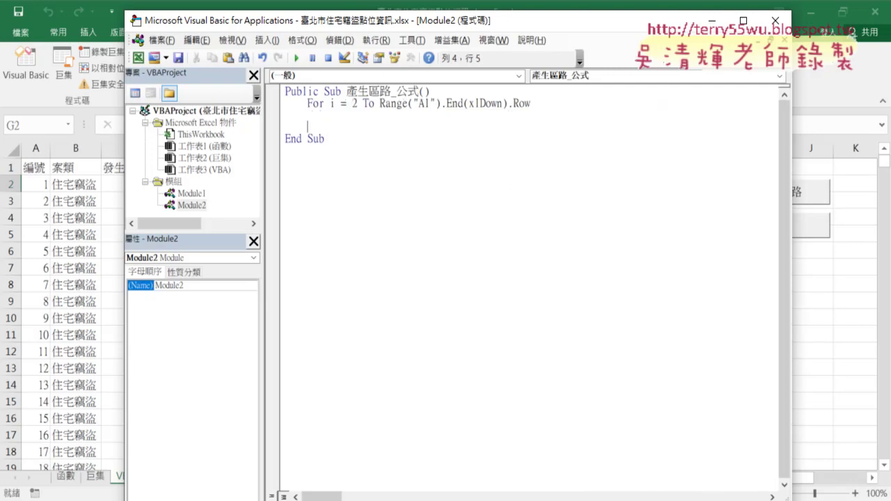
drag(379, 103, 542, 104)
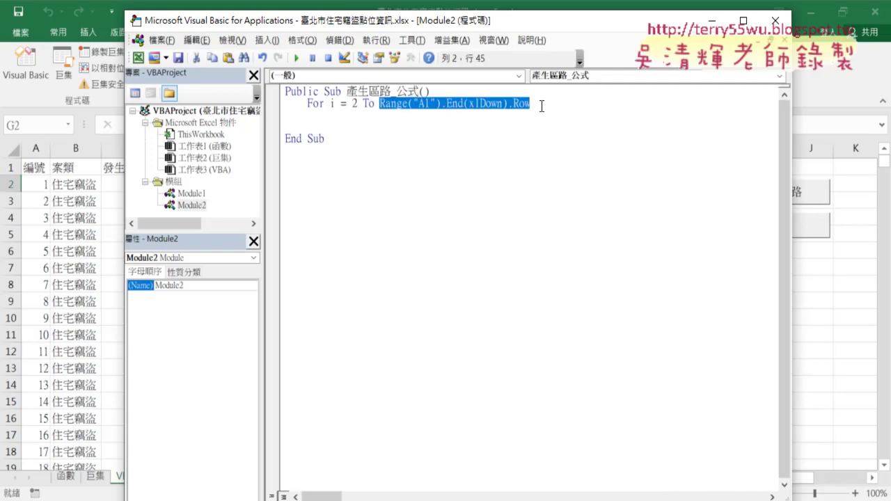
Confirm on the worksheet that column A's data ends at row 2431, then return to the code
click(41, 169)
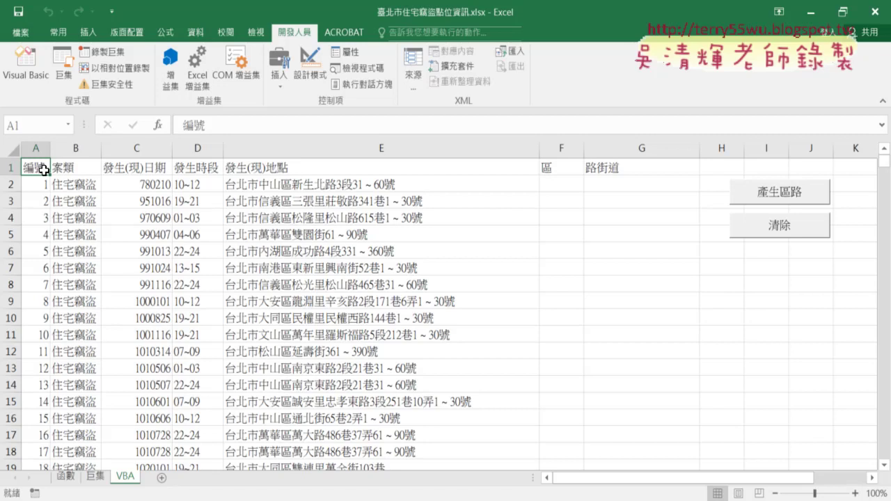
key(ctrl+Down)
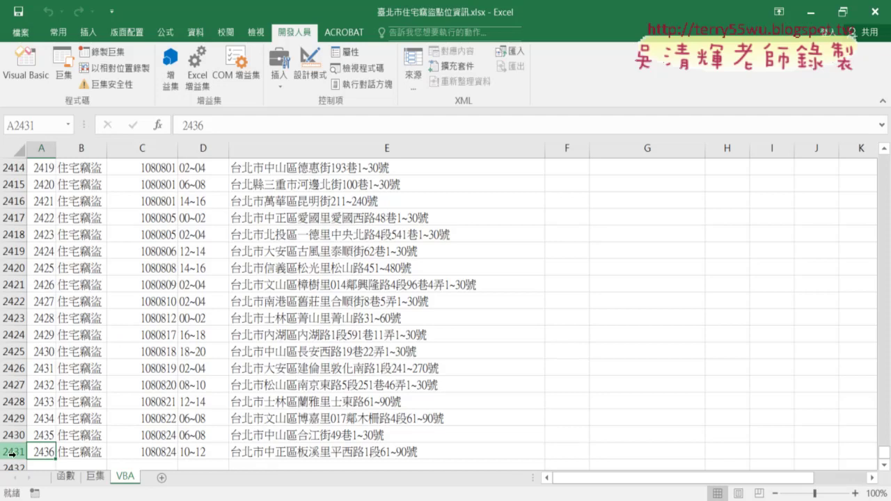
click(25, 64)
Keep the Range expression as the loop end, undoing 2431, and start a new line below it
text(2 To 2)
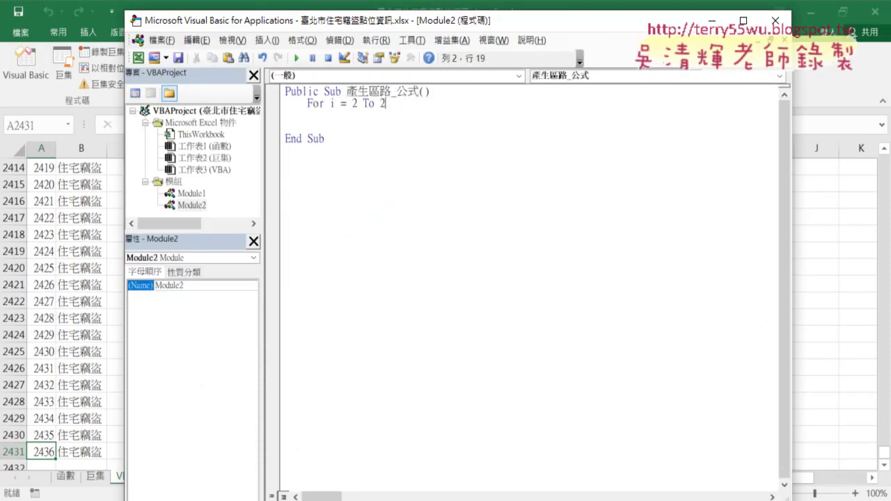
text(431)
key(ctrl+z)
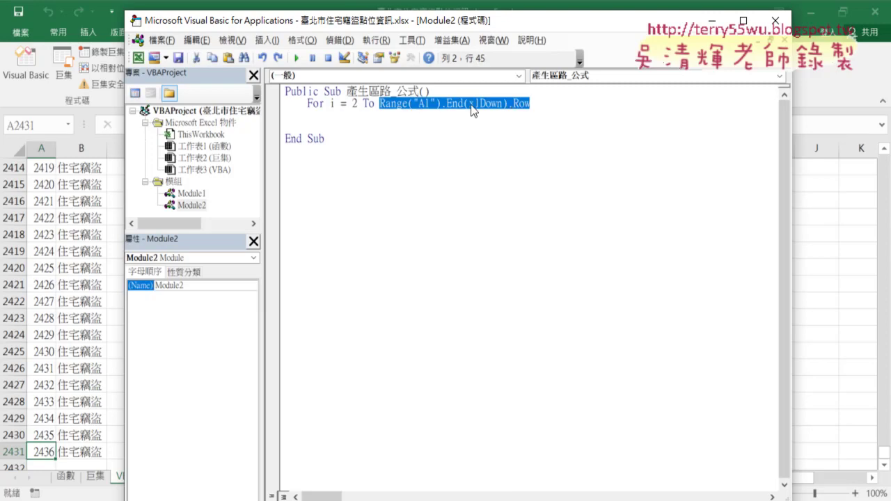
click(534, 103)
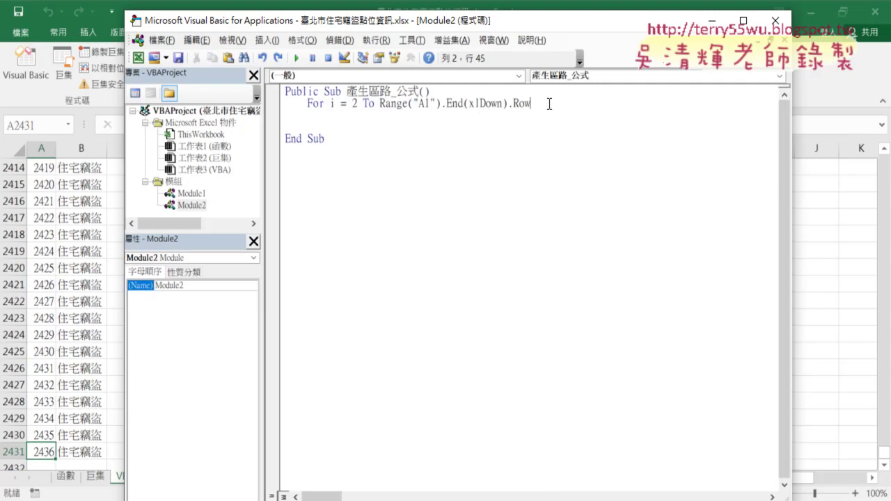
key(Return)
key(Return)
Close the loop with next directly above End Sub and narrow the editor to show the sheet
text(ne)
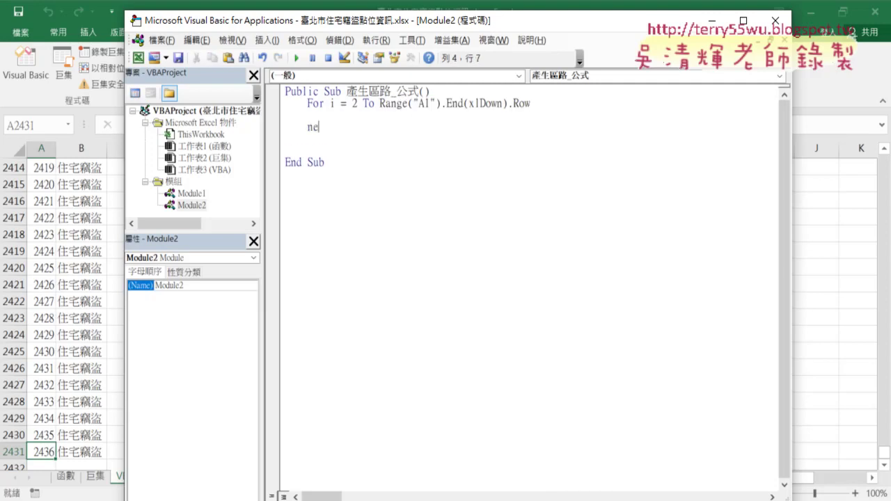
text(xt)
key(Delete)
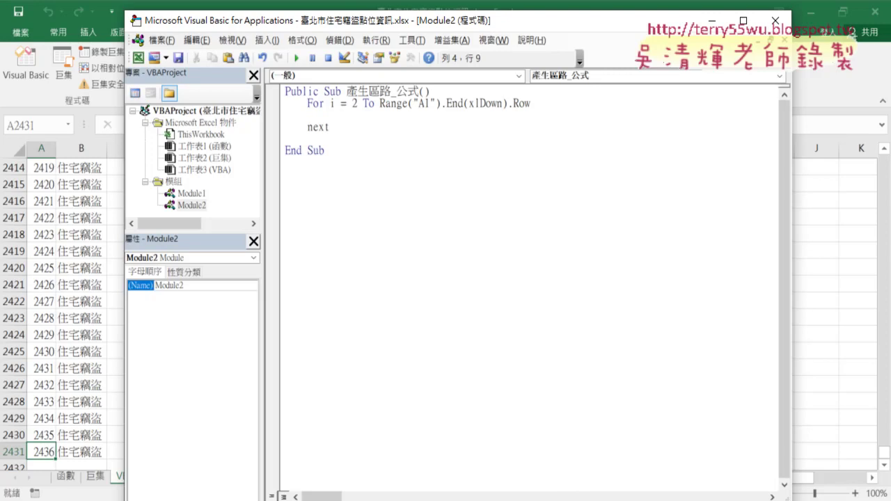
key(Delete)
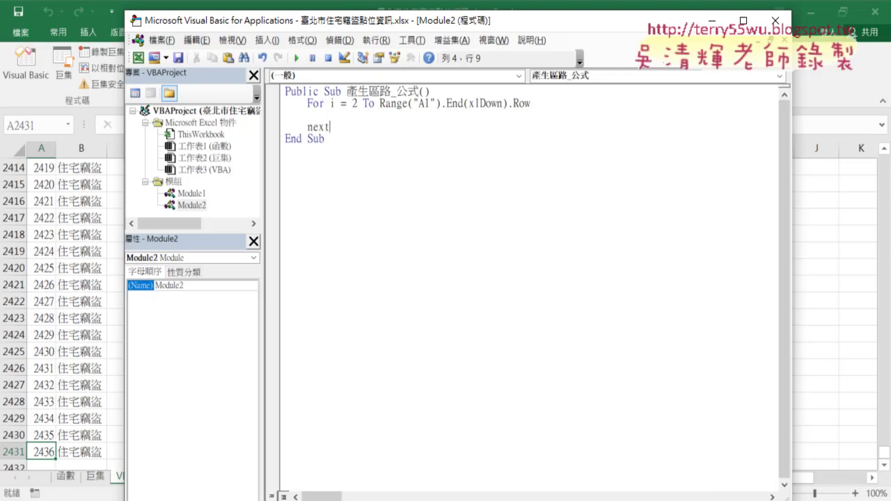
drag(263, 153, 225, 153)
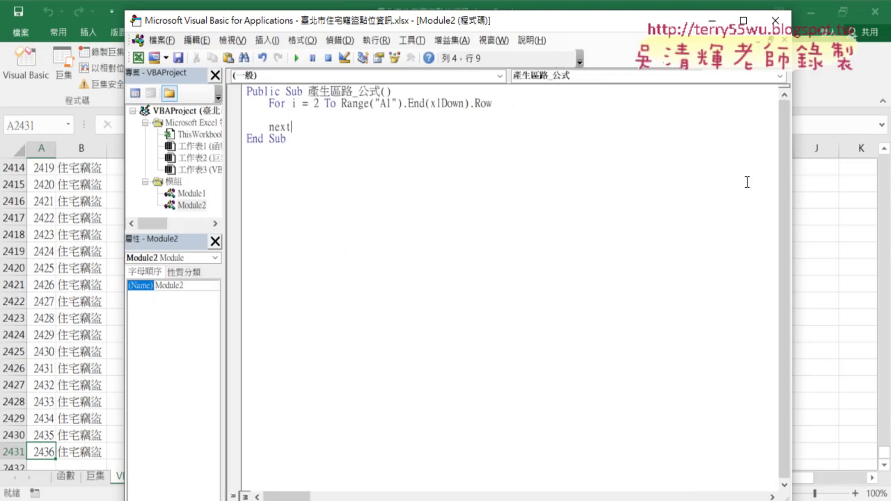
mouse_move(791, 185)
mouse_down()
mouse_move(332, 187)
mouse_move(397, 187)
mouse_up()
Scroll the worksheet back to the top and select column F, the 區 column
click(511, 235)
scroll(529, 235, up, 3)
scroll(529, 235, up, 3)
drag(885, 454, 885, 156)
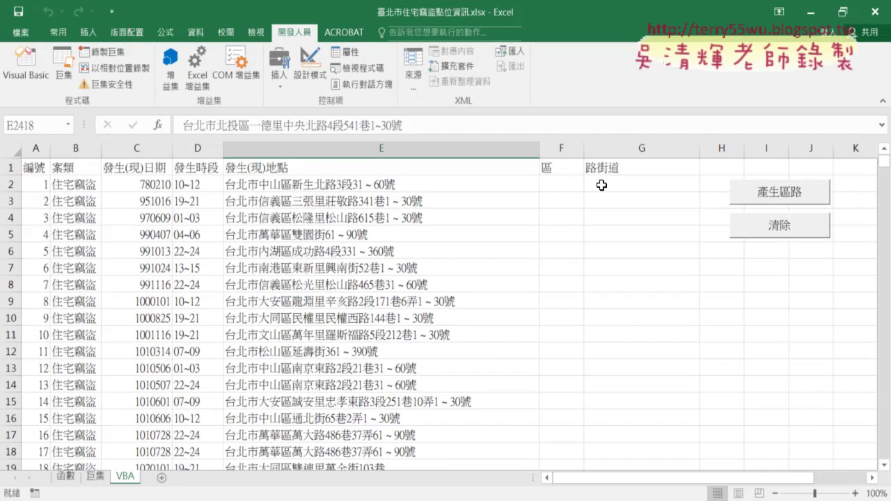
click(561, 148)
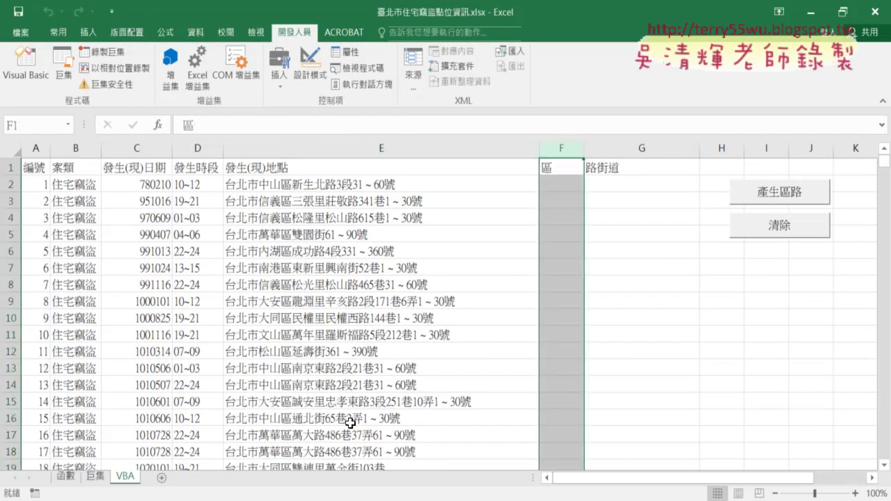
In the widened editor, add the loop line Cells(i,"F")="" inside the For loop
click(25, 70)
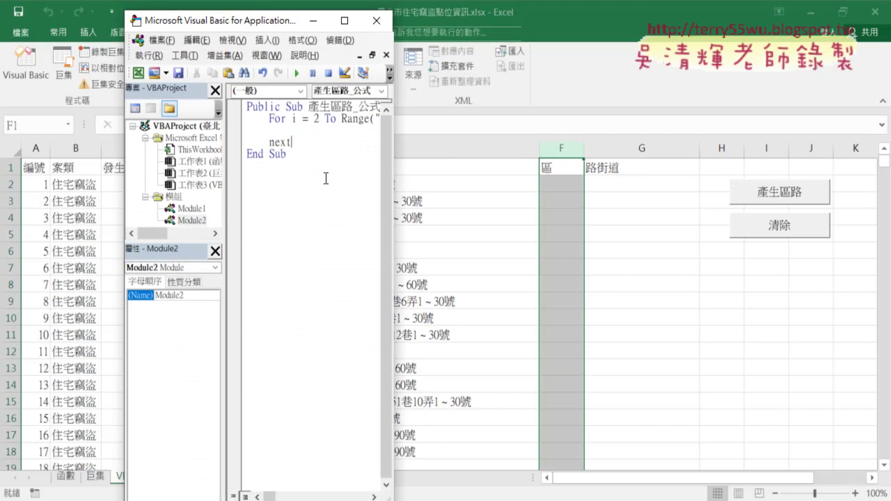
drag(392, 145, 593, 159)
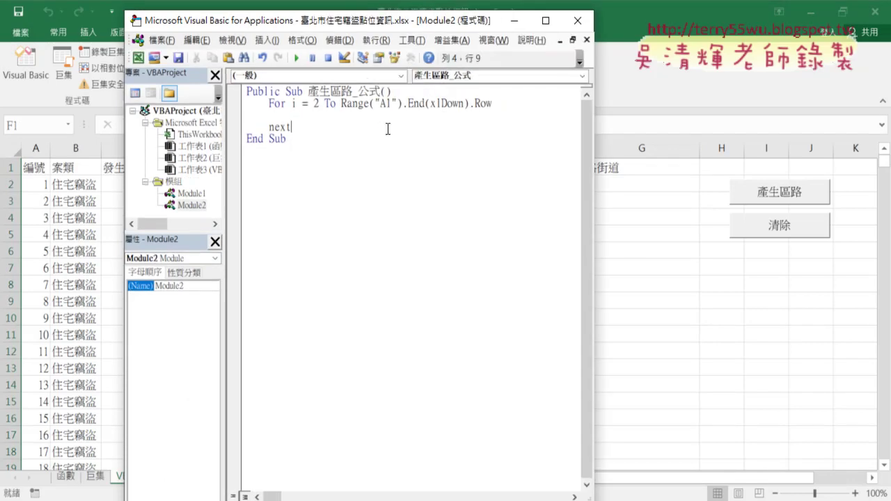
click(356, 115)
key(Tab)
text(c)
text(ells()
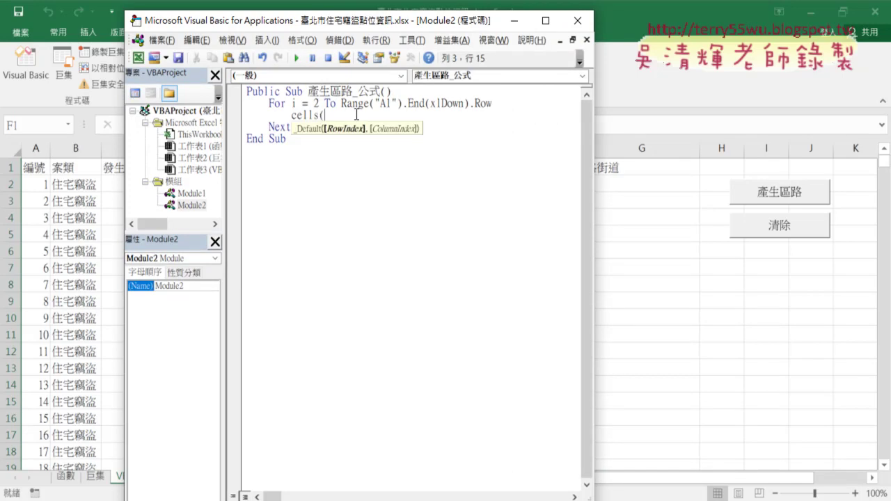
text(i,")
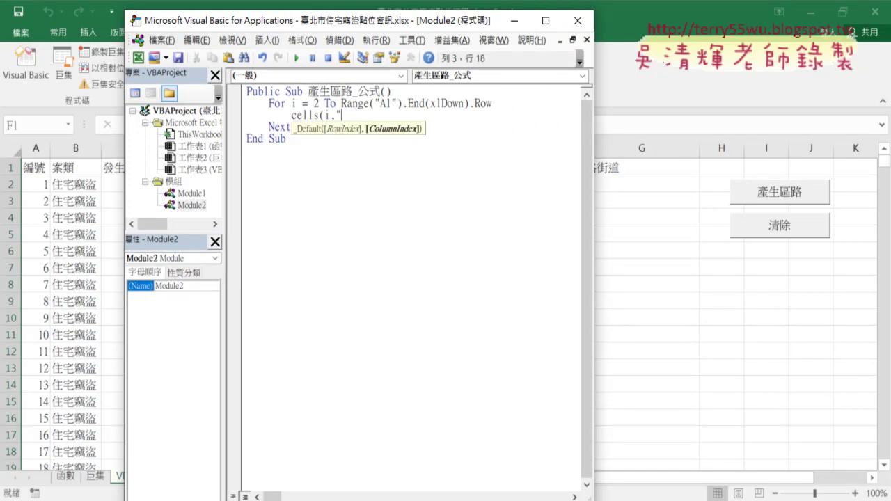
text(F"))
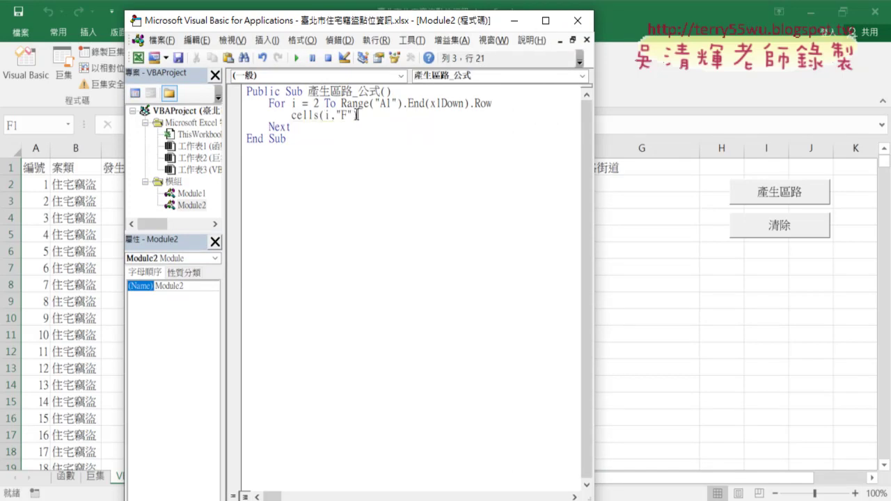
text(="")
key(Return)
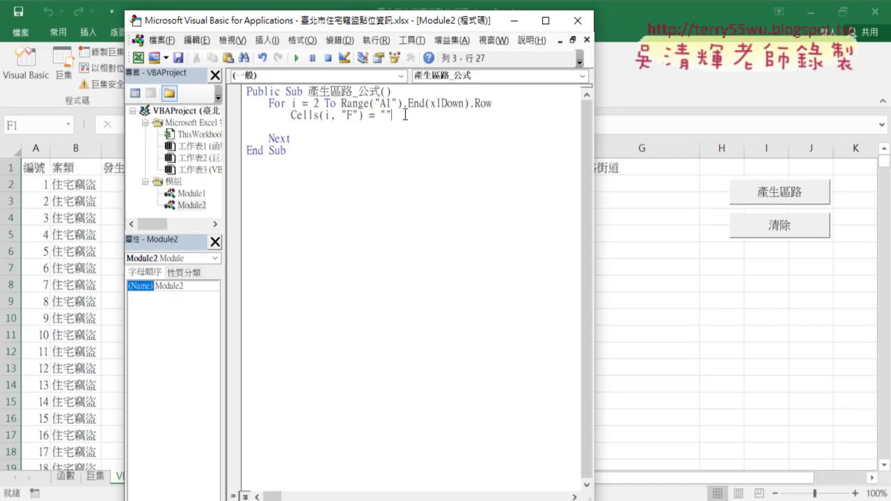
Duplicate that line as Cells(i,"G")="" for column G
drag(392, 115, 290, 114)
key(ctrl+c)
click(335, 128)
key(ctrl+v)
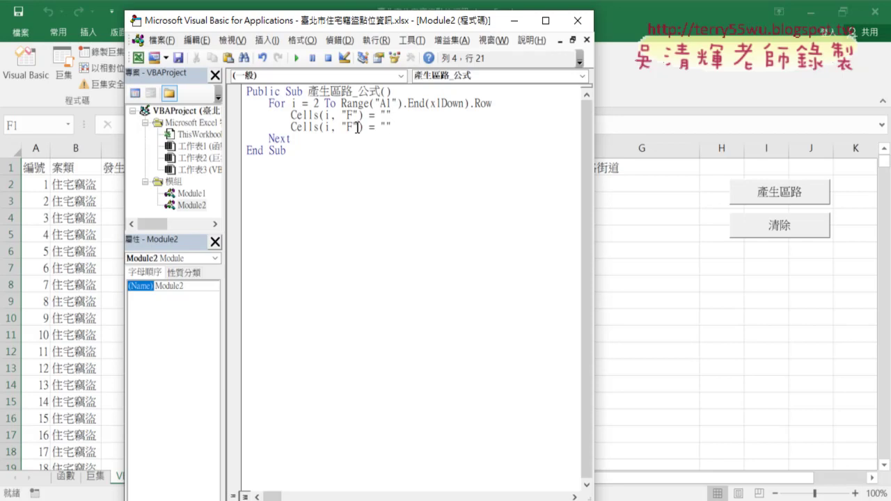
click(348, 126)
double_click(349, 127)
text(G)
click(386, 126)
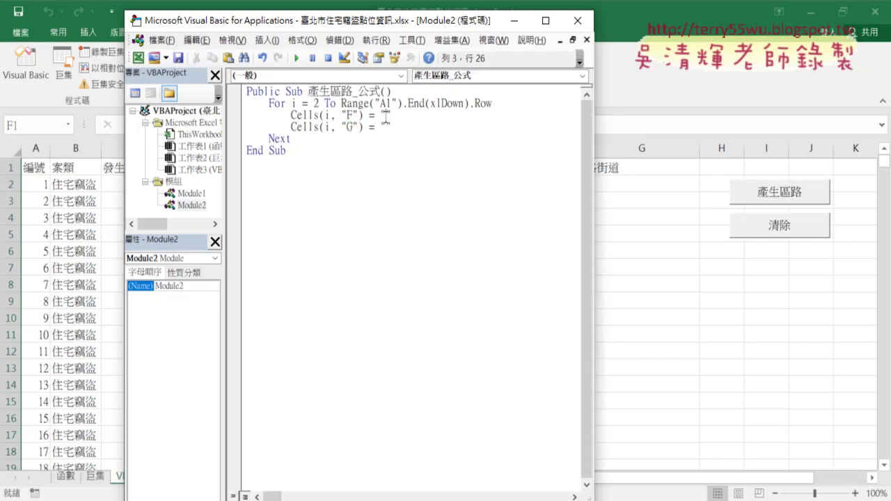
click(688, 73)
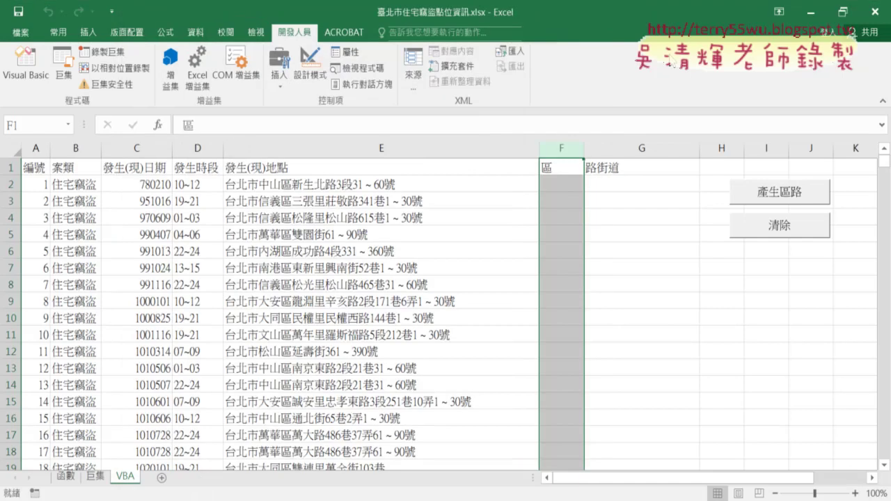
On the 巨集 sheet, run 產生區路 and inspect F2's formula =MID(E2,4,3)
click(101, 478)
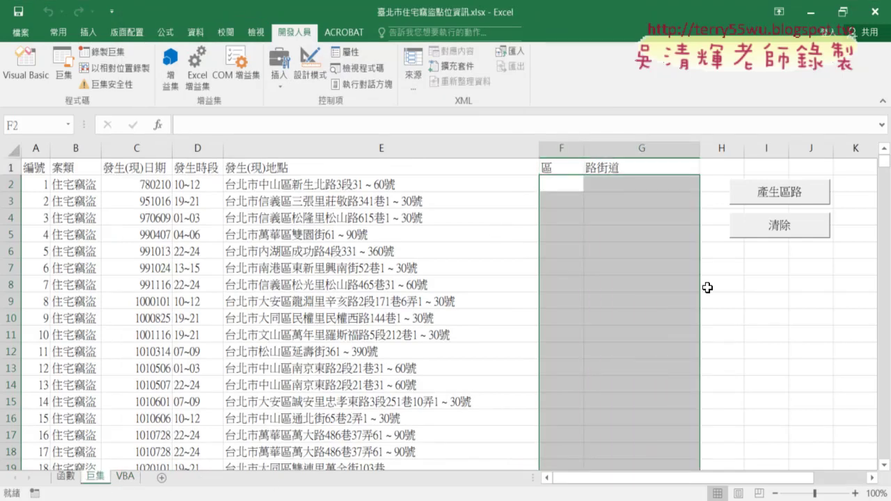
click(763, 198)
click(575, 182)
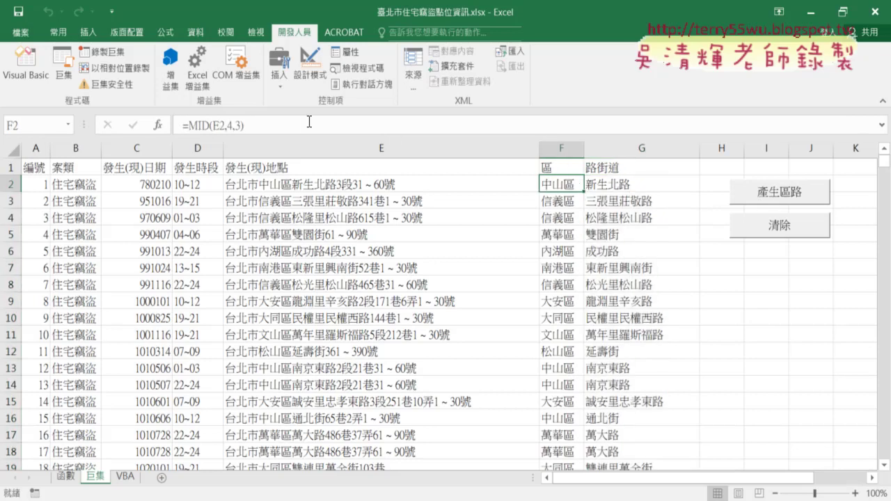
double_click(574, 183)
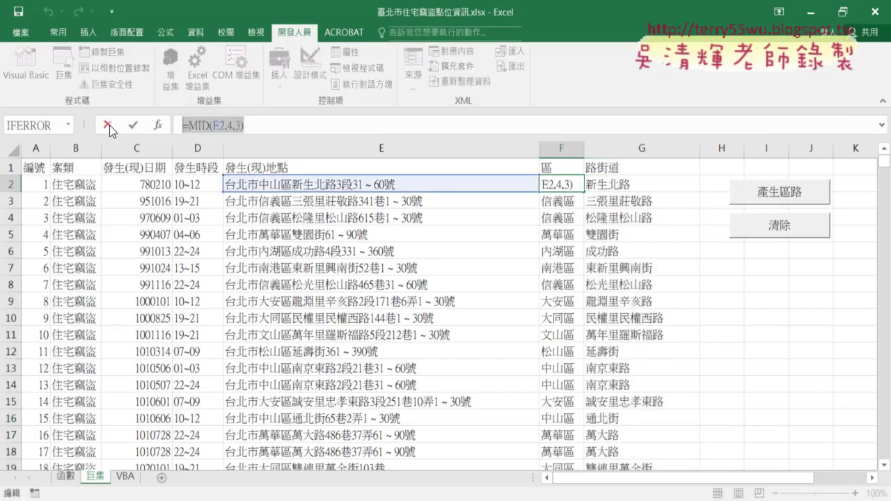
click(108, 126)
Paste =MID(E2,4,3) between the quotes of the column F code line
click(26, 66)
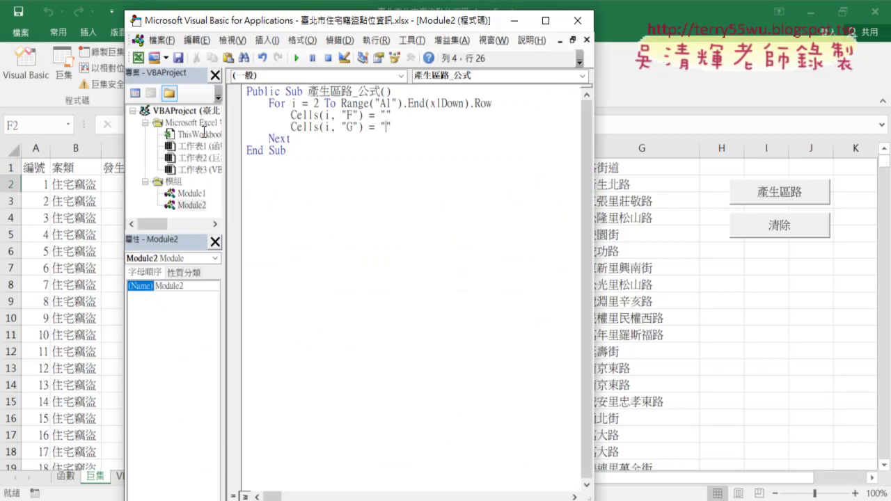
click(384, 115)
key(ctrl+v)
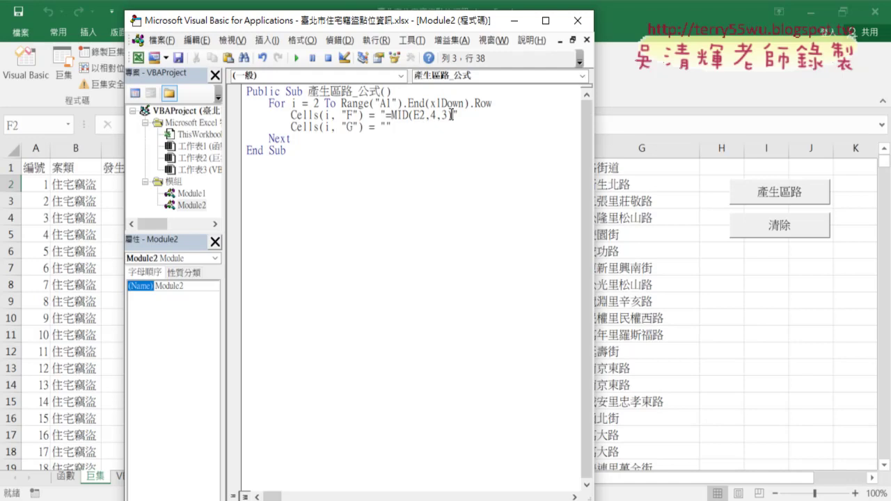
drag(452, 114, 385, 115)
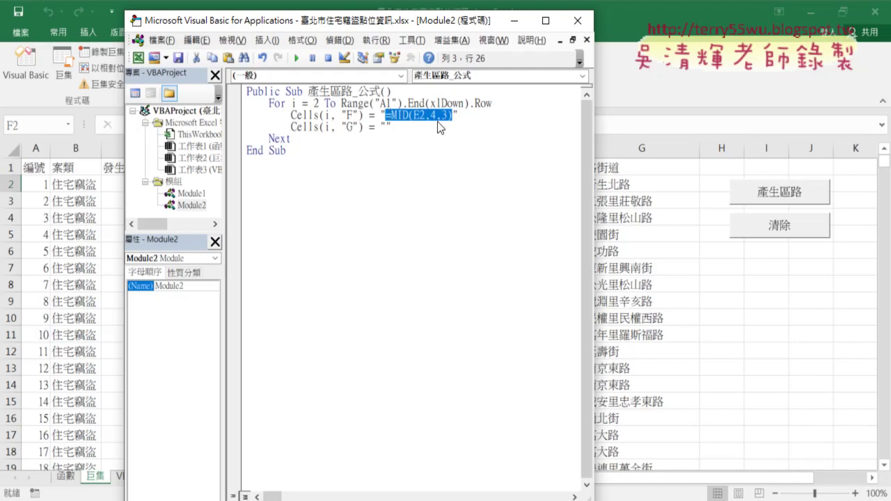
click(428, 123)
Replace the row number 2 with " & i & " so the formula follows the loop row
drag(420, 115, 425, 114)
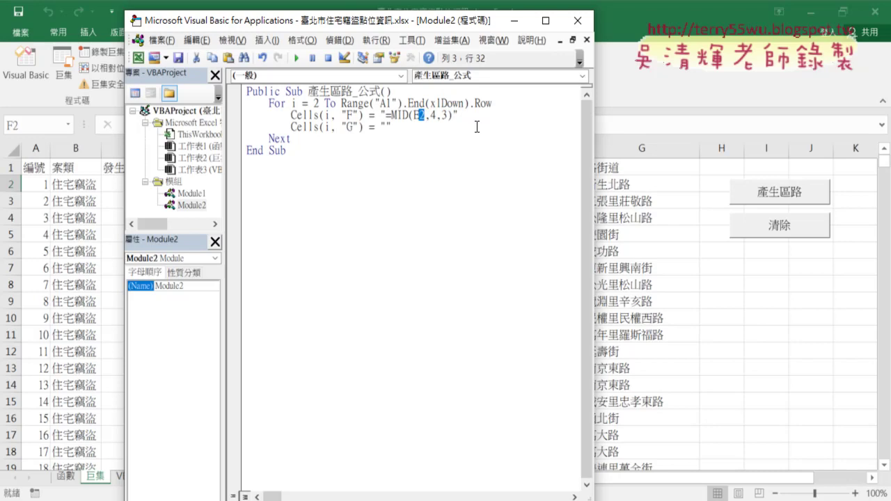
text("")
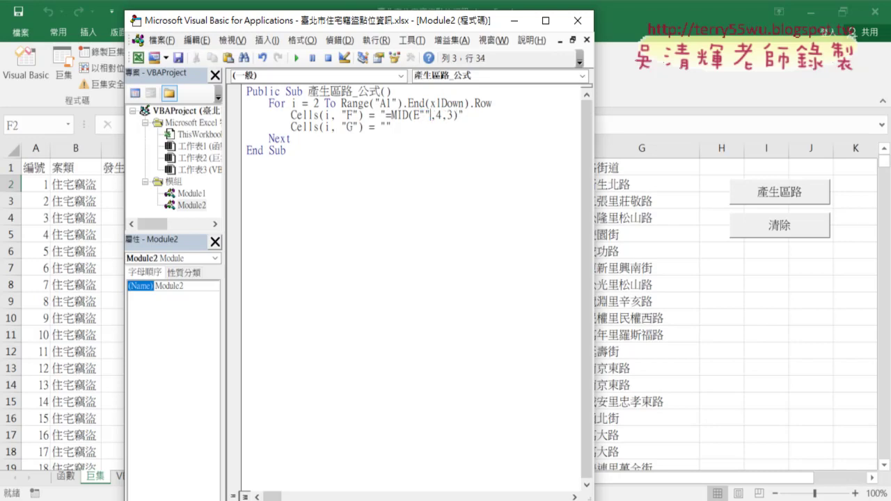
text(&)
text(& )
text(i)
key(Right)
key(space)
key(Right)
key(space)
key(Right)
key(space)
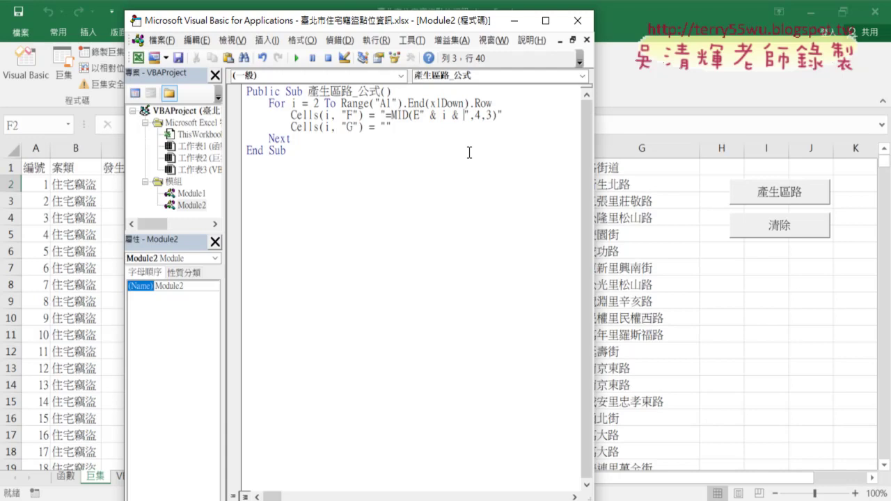
click(470, 187)
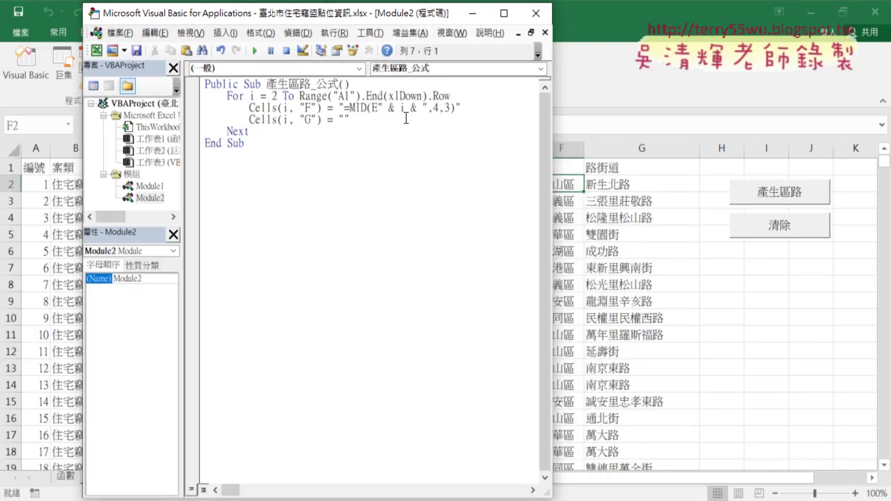
Run 產生區路_公式 on the VBA sheet and check the formula written into F6
click(64, 486)
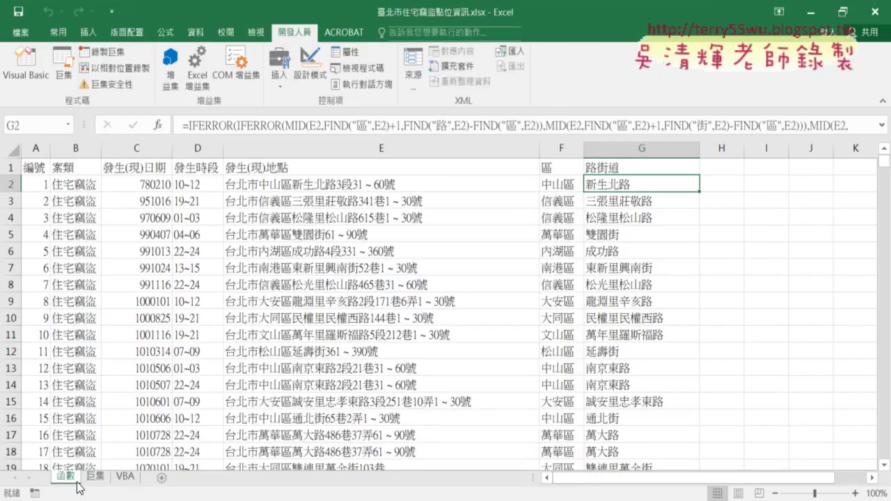
click(125, 478)
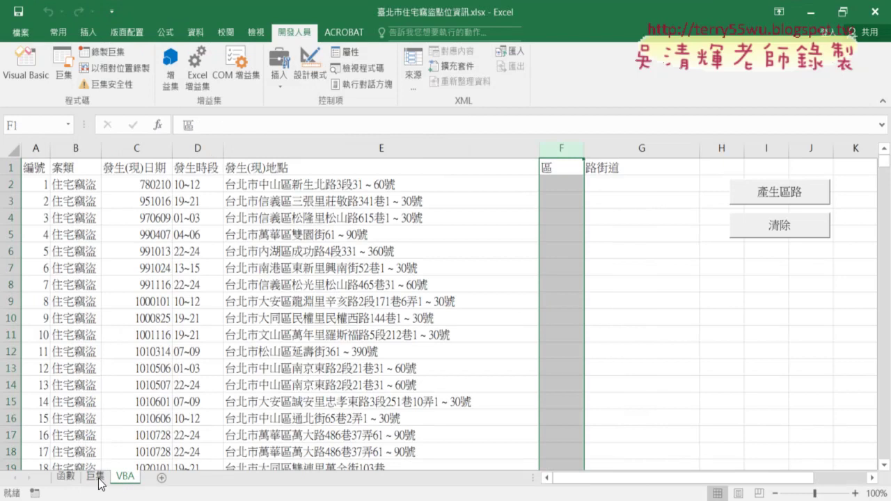
click(26, 70)
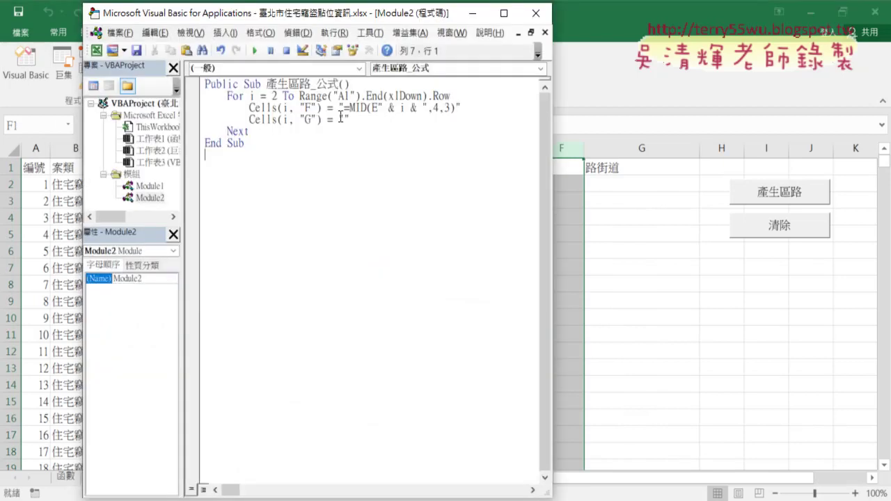
click(255, 51)
drag(551, 207, 487, 208)
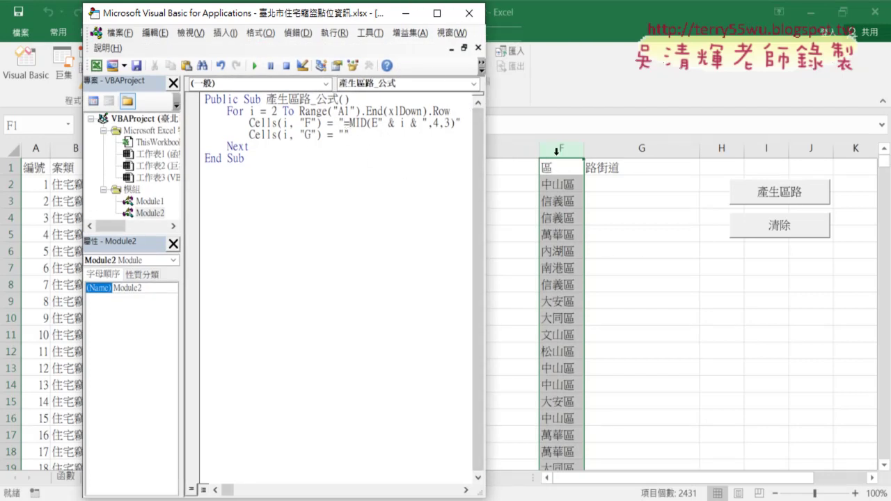
click(541, 250)
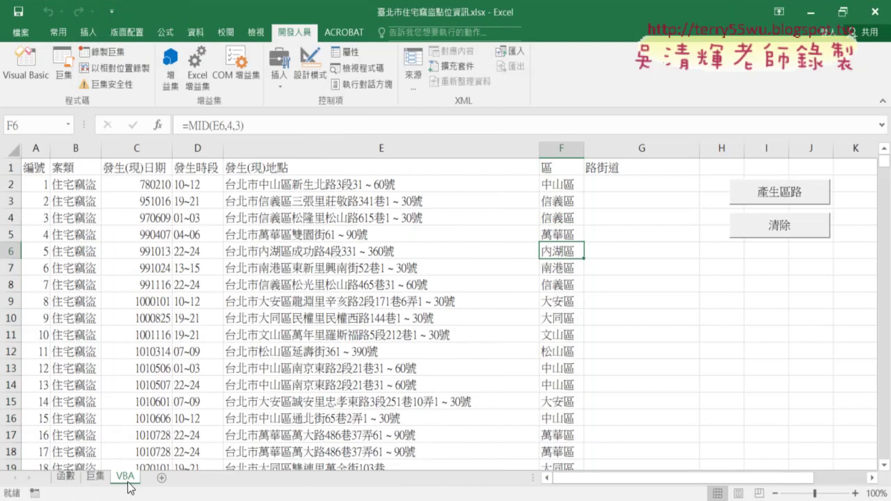
On the 巨集 sheet, select G2's full IFERROR/MID formula text, leaving the cell unchanged
click(95, 478)
click(611, 184)
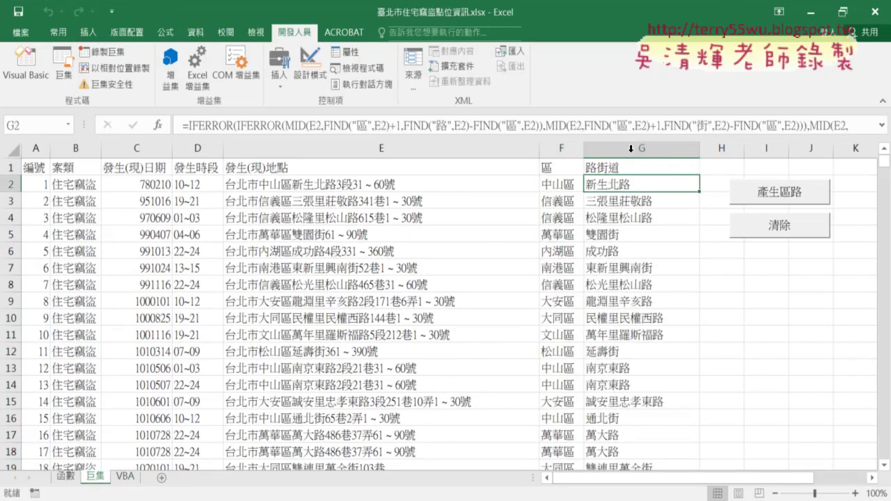
click(882, 126)
drag(423, 143, 113, 102)
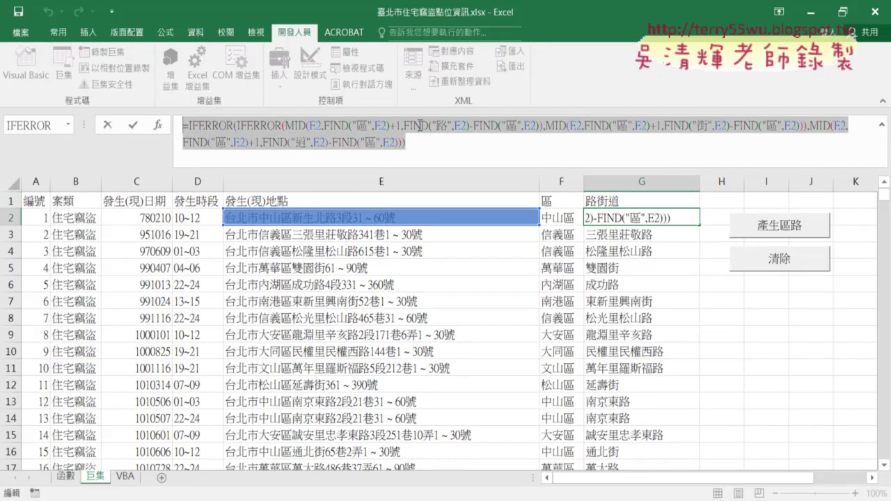
click(114, 129)
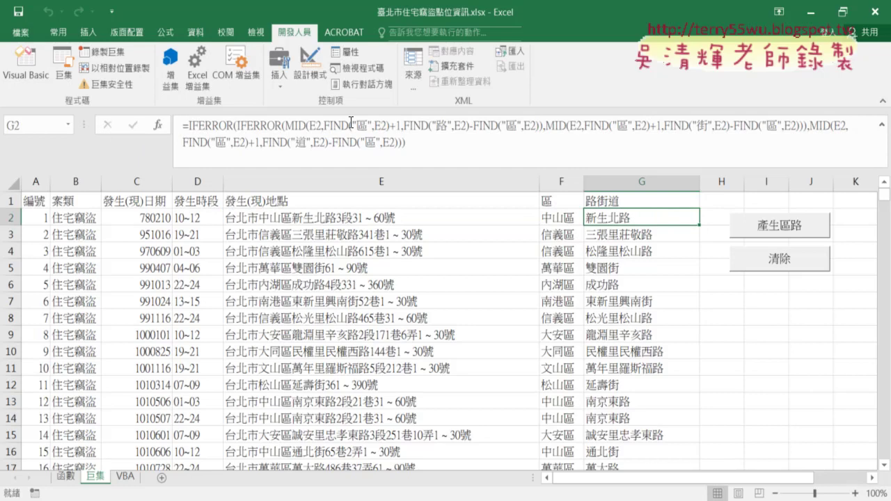
Launch Notepad from Windows Accessories and paste the copied G2 formula into it
mouse_move(255, 500)
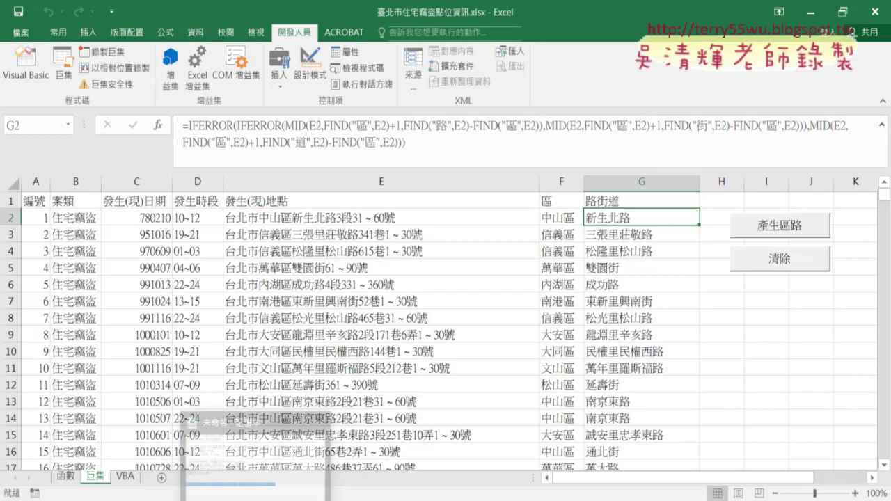
key(super)
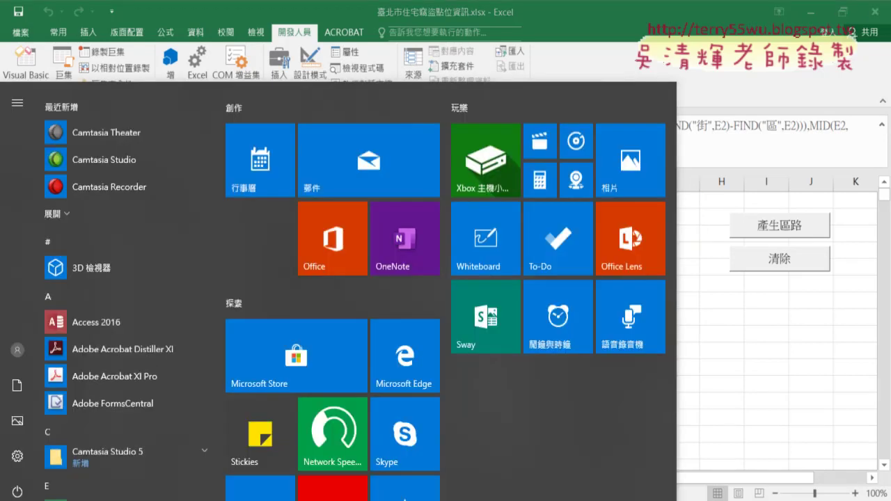
scroll(112, 386, down, 5)
scroll(112, 386, down, 3)
scroll(112, 385, down, 2)
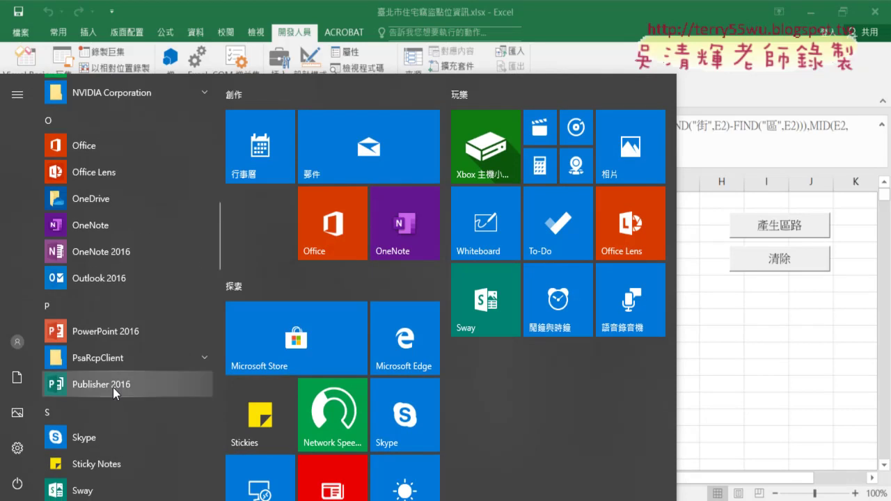
scroll(113, 387, down, 3)
scroll(113, 385, down, 2)
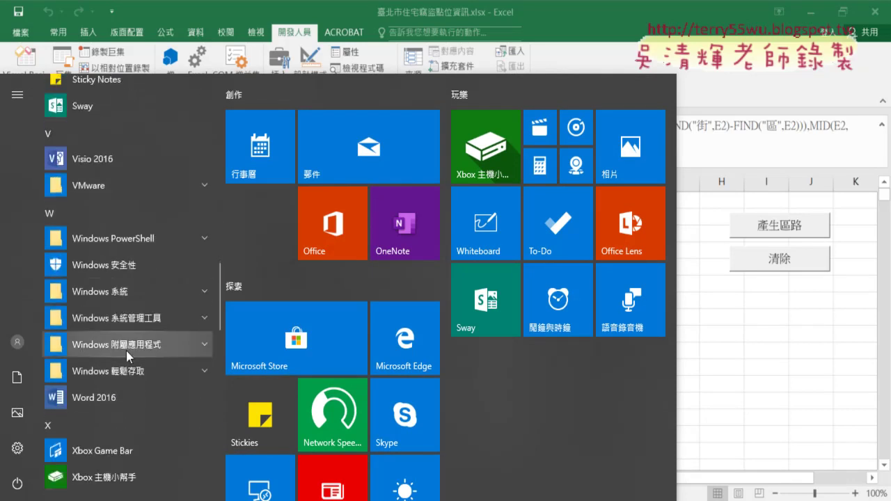
click(126, 348)
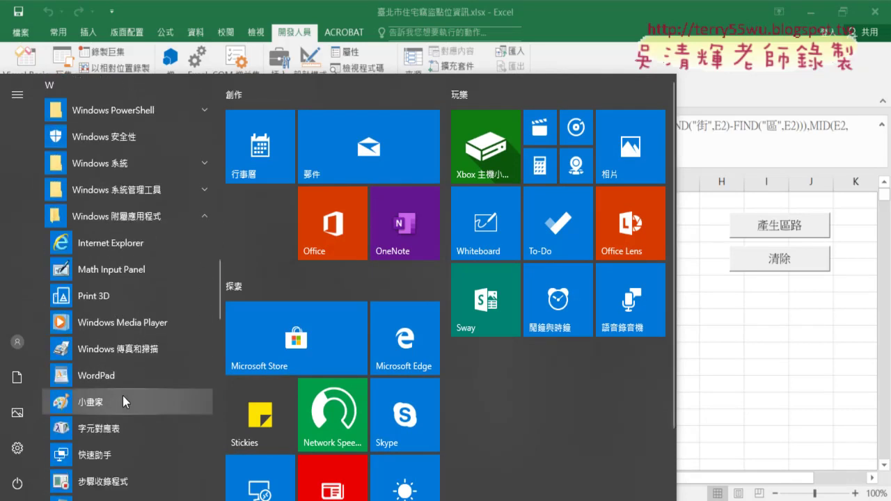
scroll(123, 395, down, 3)
click(121, 320)
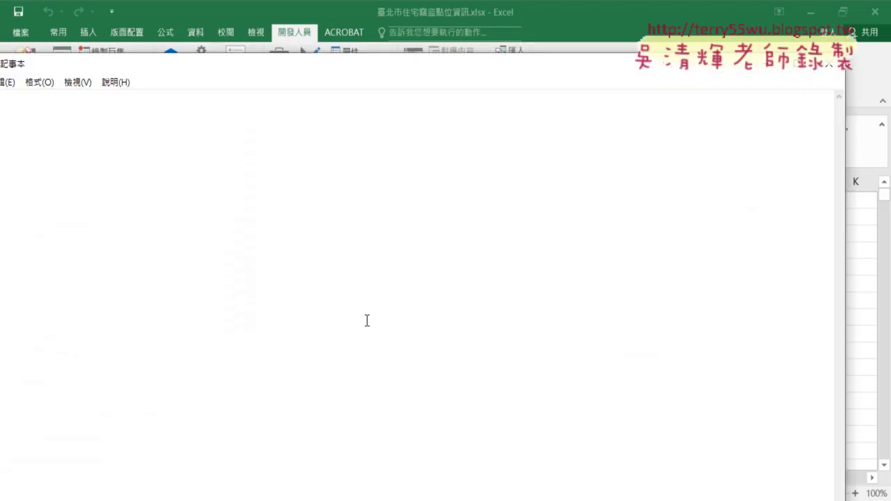
key(ctrl+v)
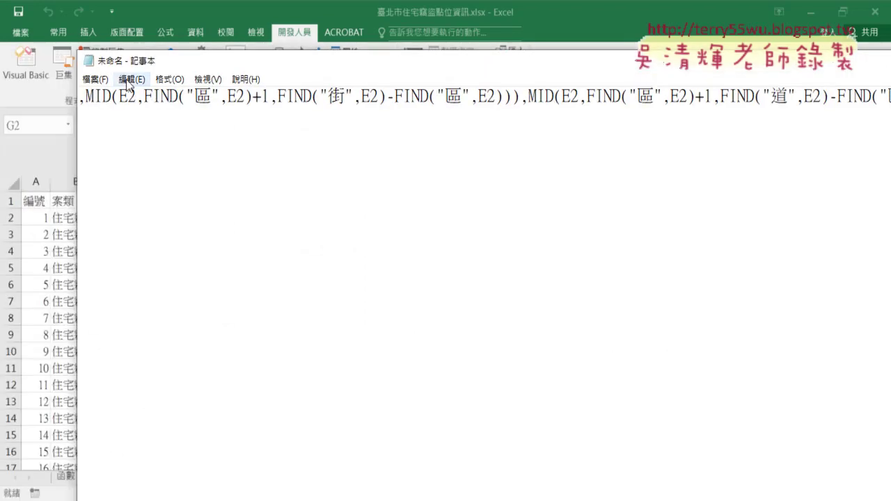
Replace every " with "" in Notepad, then select and copy the converted formula
click(129, 82)
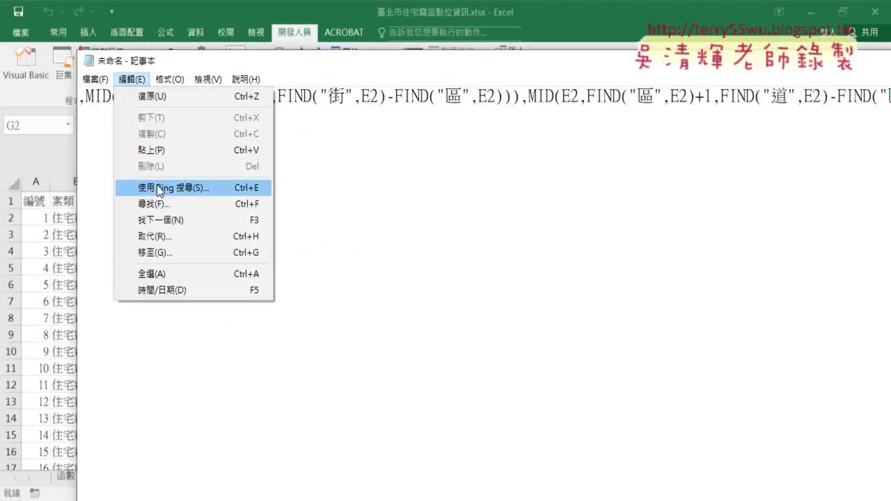
click(165, 238)
text(")
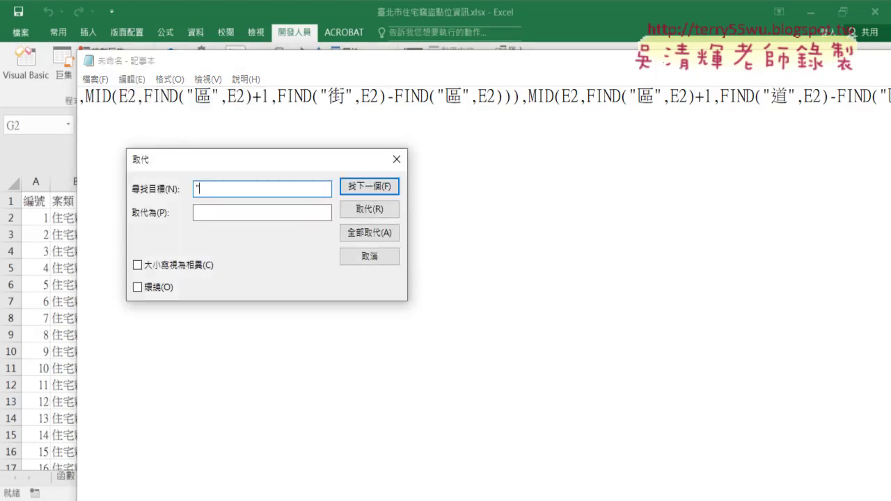
click(261, 212)
text("")
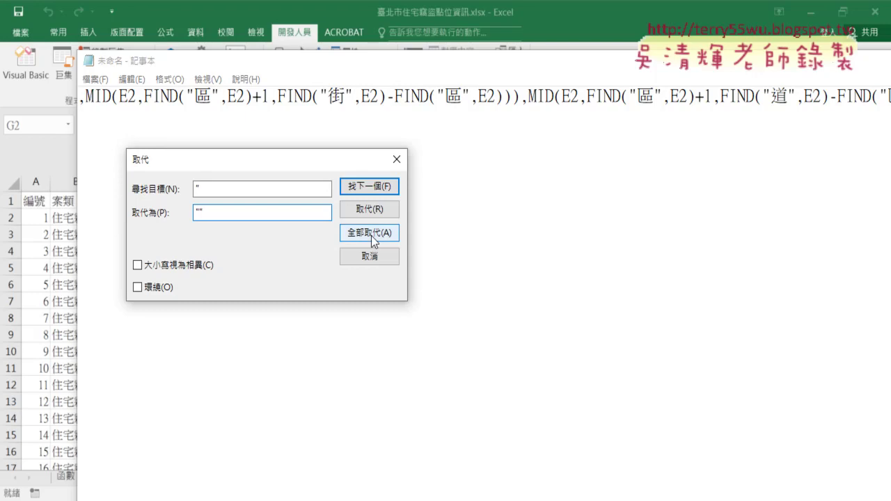
click(371, 234)
click(368, 260)
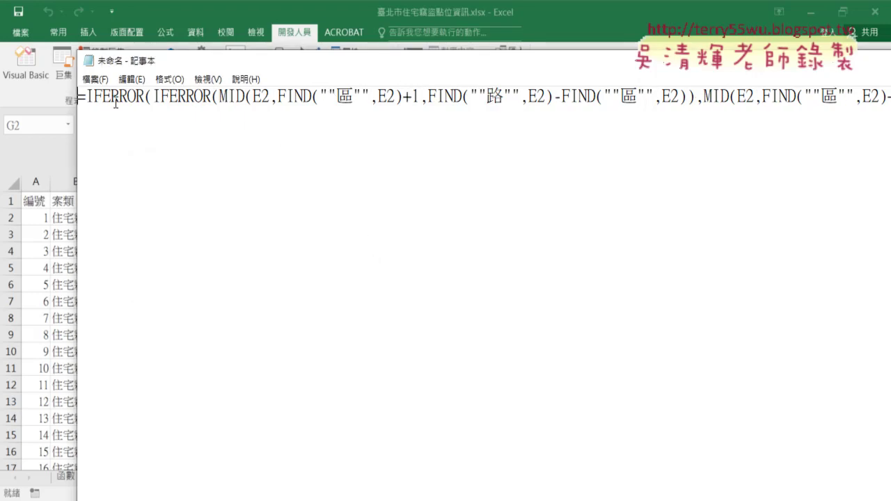
key(ctrl+a)
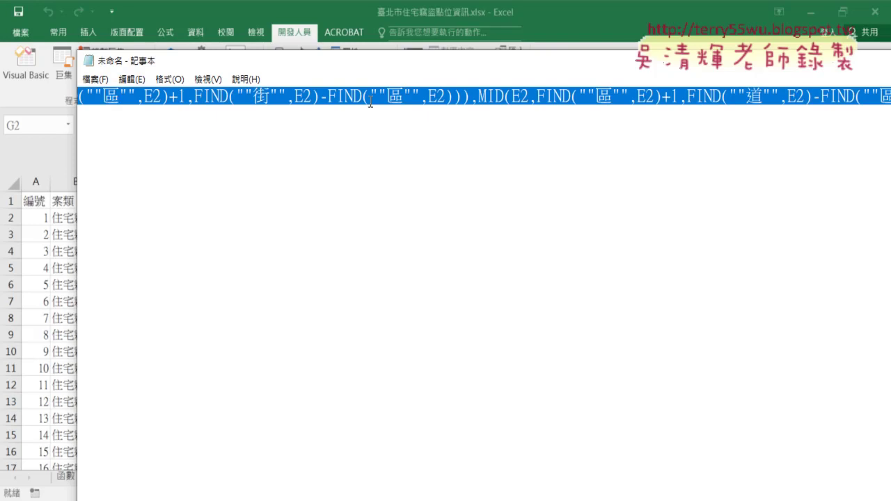
drag(692, 72, 515, 54)
click(28, 66)
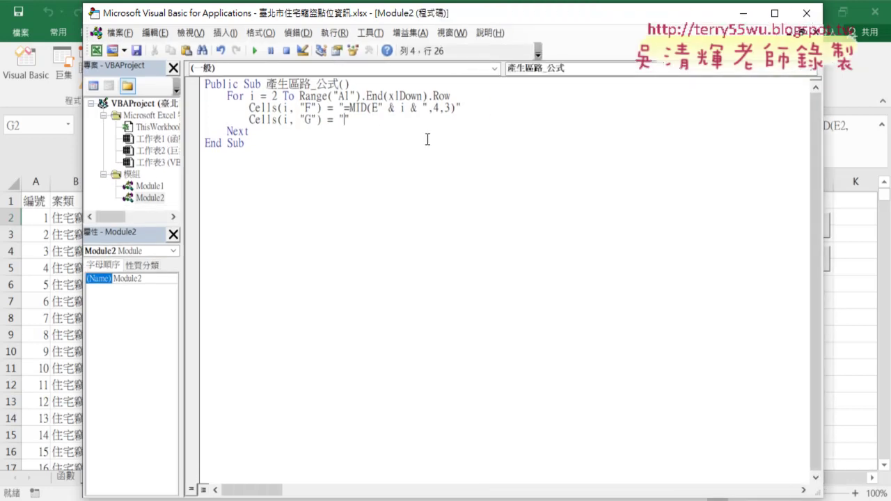
Paste the doubled-quote IFERROR formula into the Cells(i, "G") line and check its E2 references
key(ctrl+v)
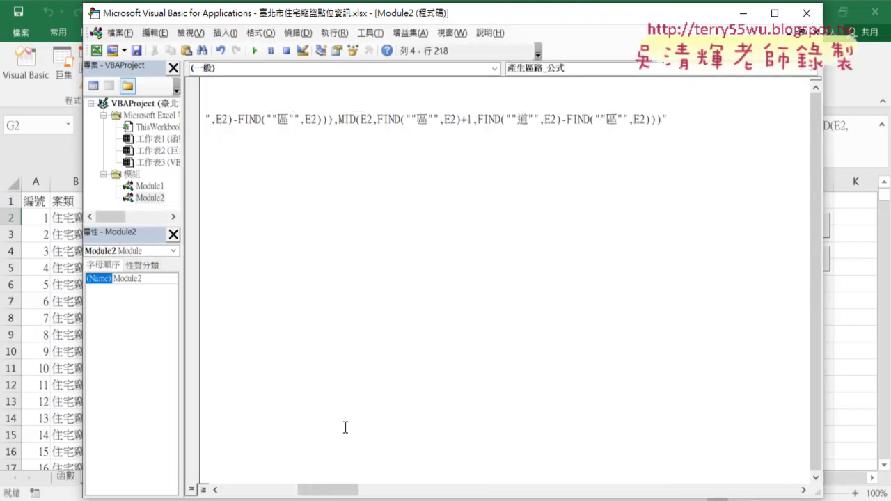
drag(327, 490, 252, 490)
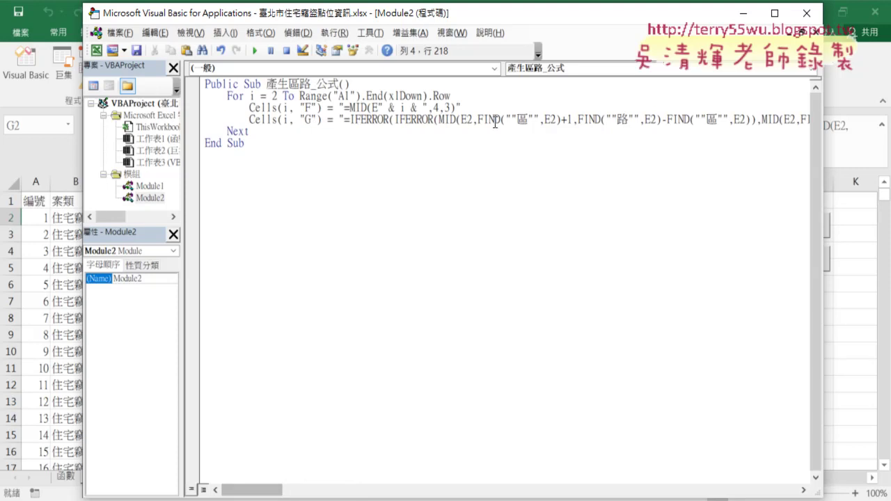
drag(472, 119, 467, 119)
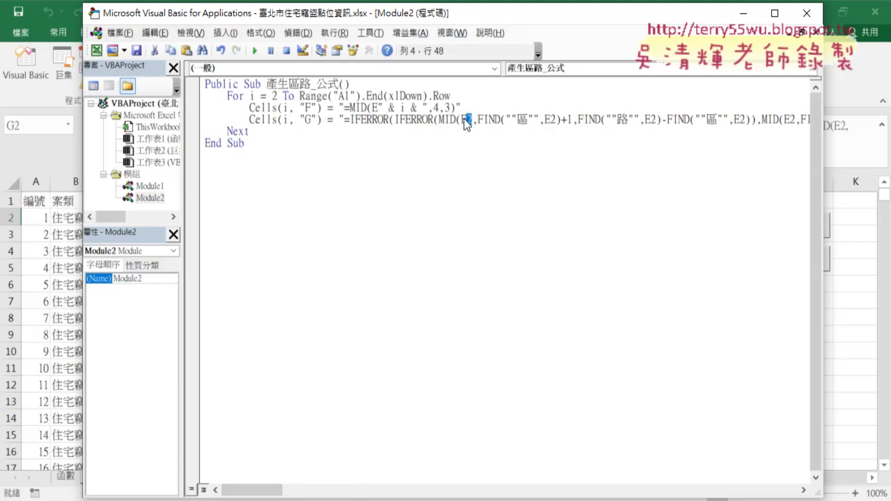
drag(555, 119, 550, 119)
drag(655, 120, 650, 120)
drag(746, 119, 740, 119)
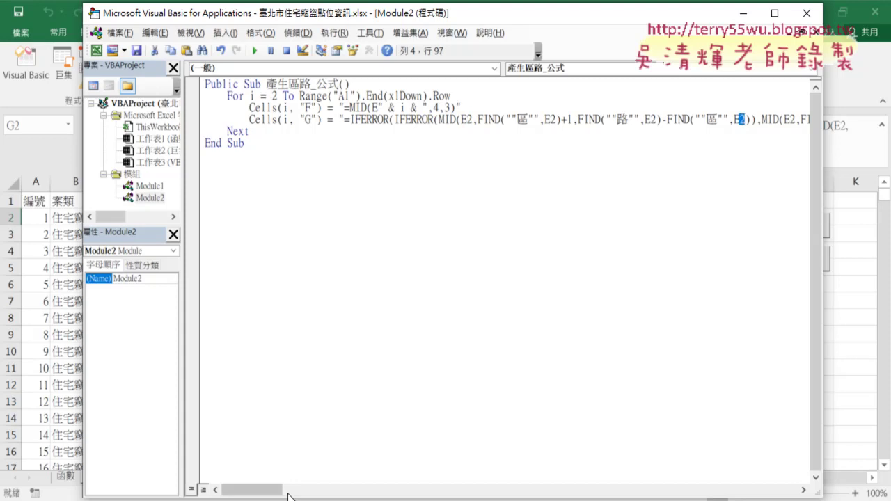
mouse_move(268, 490)
mouse_down()
mouse_move(326, 495)
mouse_move(265, 496)
mouse_up()
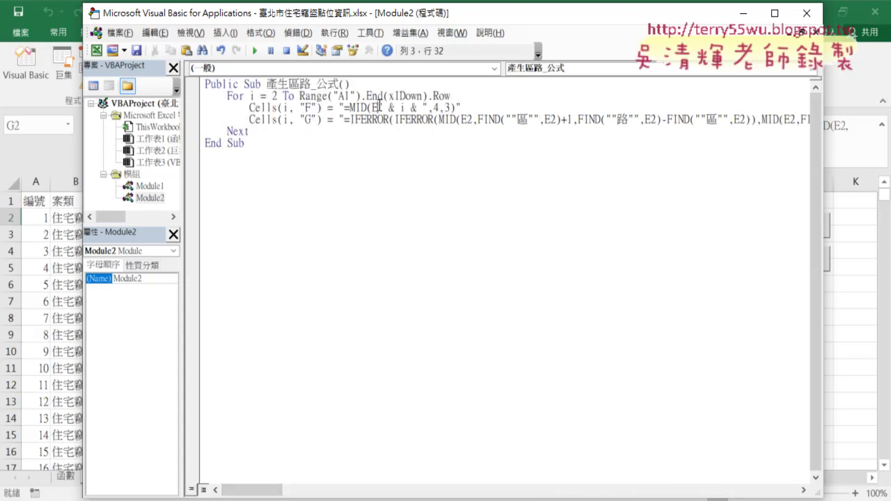
Copy " & i & " from the F line and paste it over the first E2's 2
drag(377, 108, 422, 107)
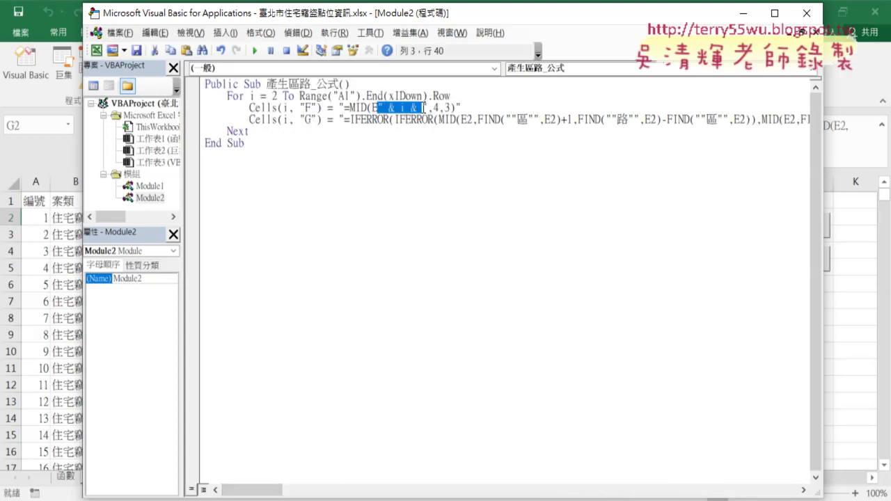
right_click(398, 113)
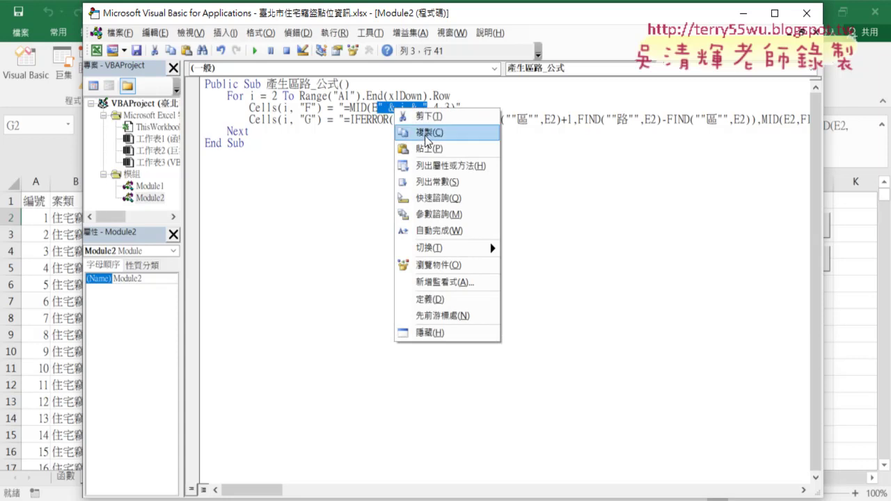
click(428, 132)
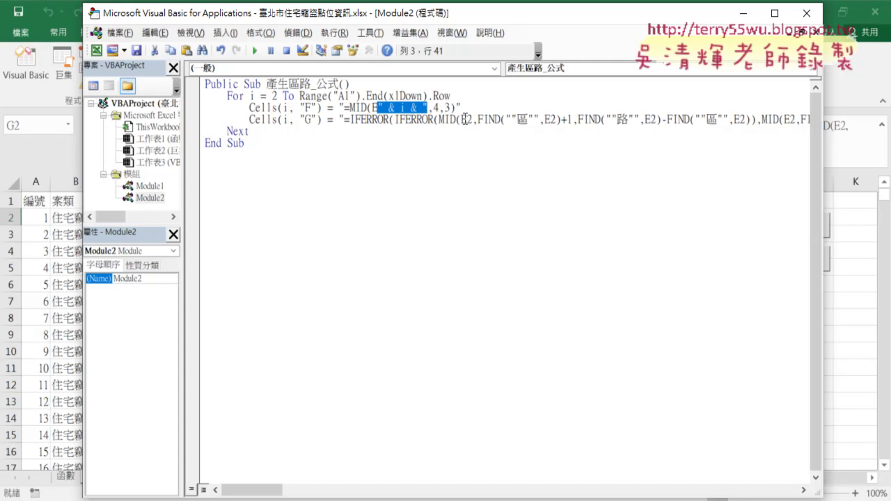
drag(464, 119, 474, 119)
right_click(467, 120)
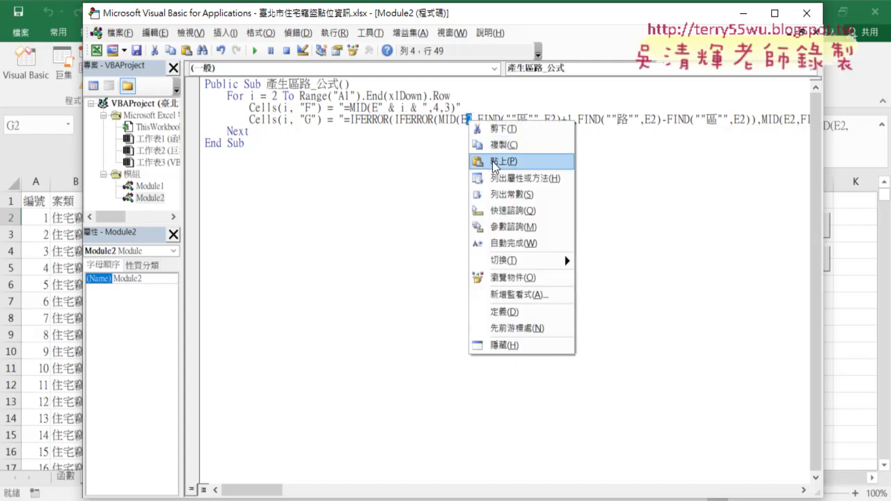
click(492, 161)
Replace the 2 in the next two E2 references with " & i & "
drag(588, 122, 597, 119)
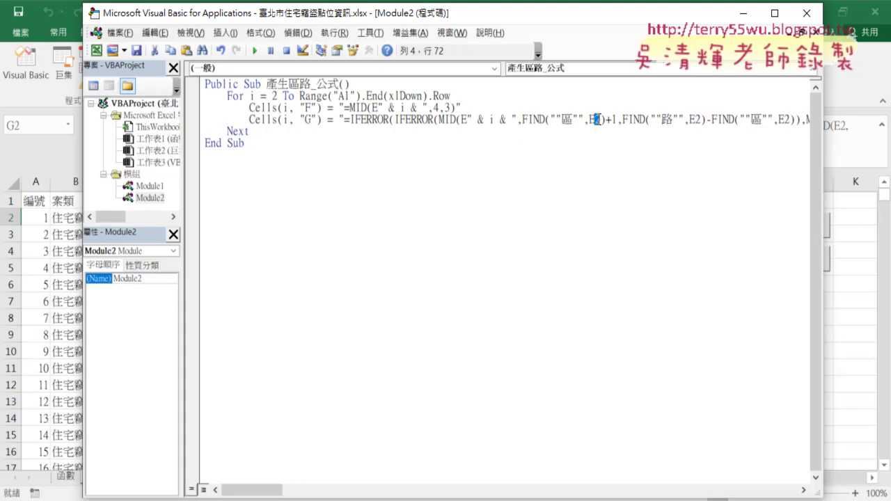
right_click(595, 119)
click(618, 161)
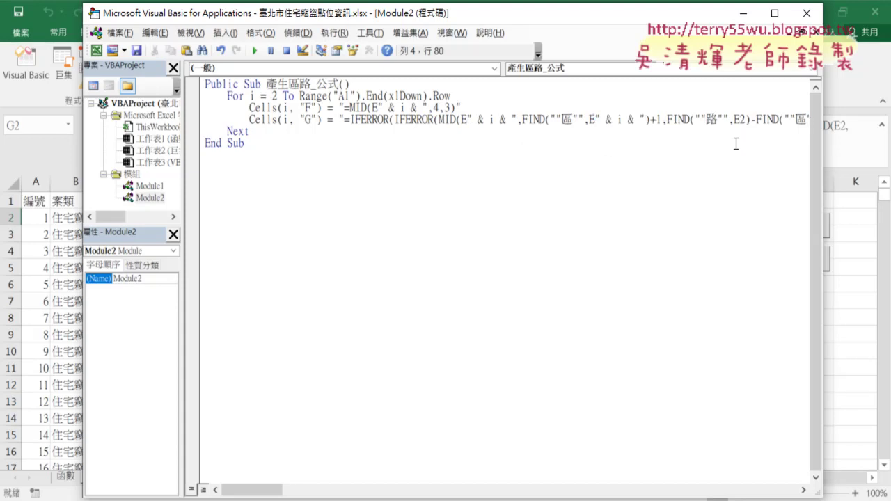
drag(744, 119, 740, 119)
right_click(741, 122)
click(771, 156)
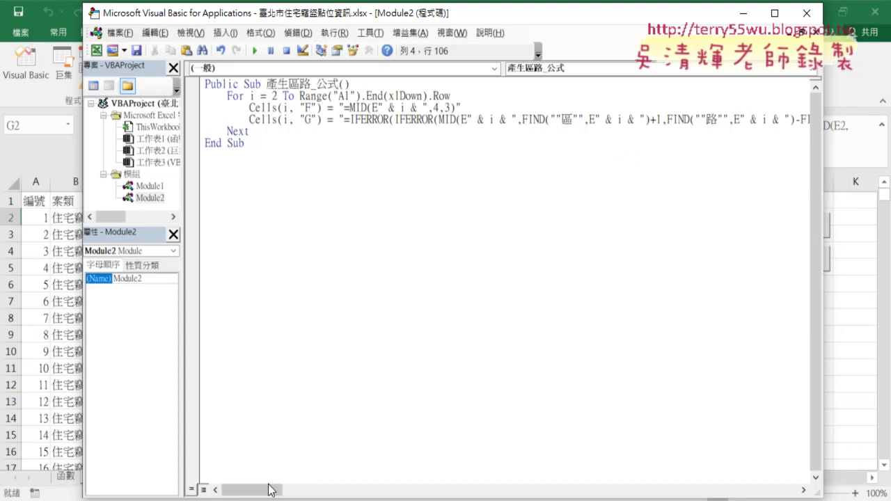
drag(270, 490, 308, 490)
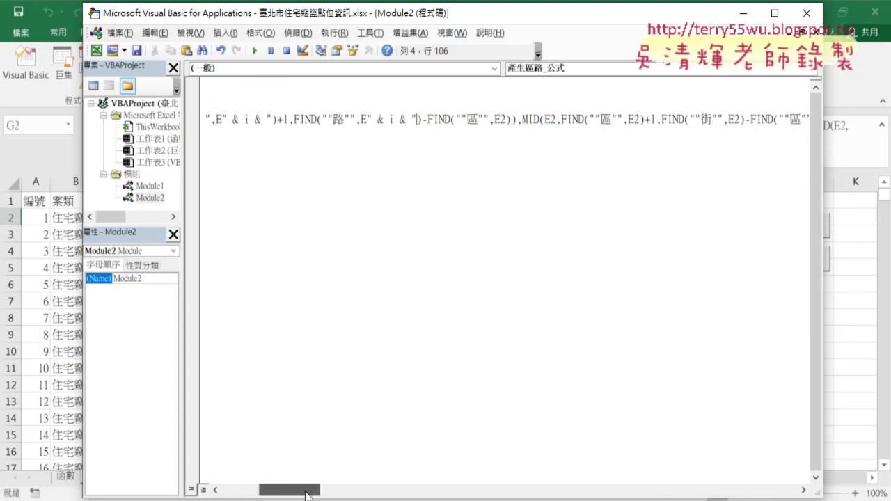
Replace the 2 in the next three E2 references, including the second MID(E2, with " & i & "
drag(508, 119, 502, 119)
right_click(502, 120)
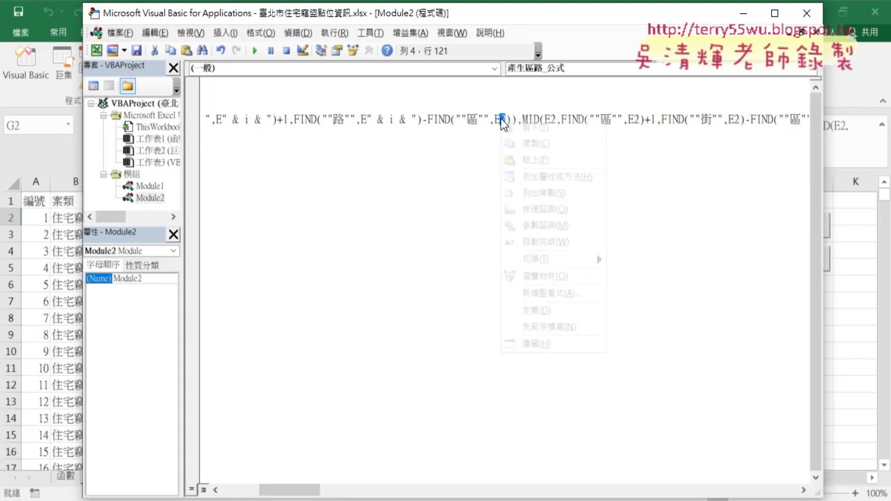
click(526, 163)
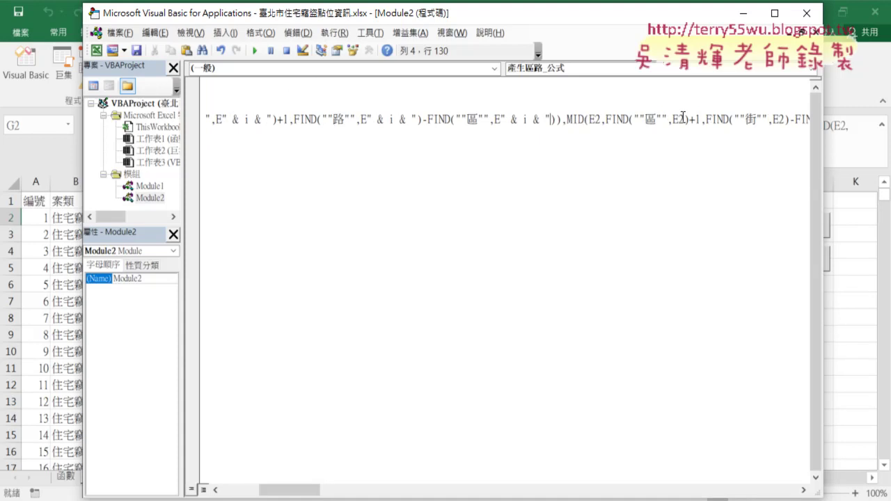
drag(600, 120, 594, 120)
right_click(596, 121)
click(620, 163)
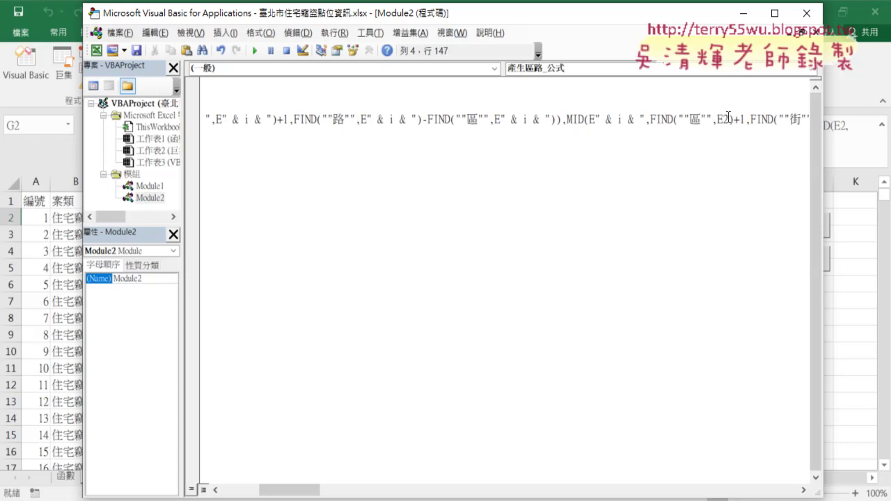
drag(729, 119, 725, 119)
right_click(725, 119)
click(752, 156)
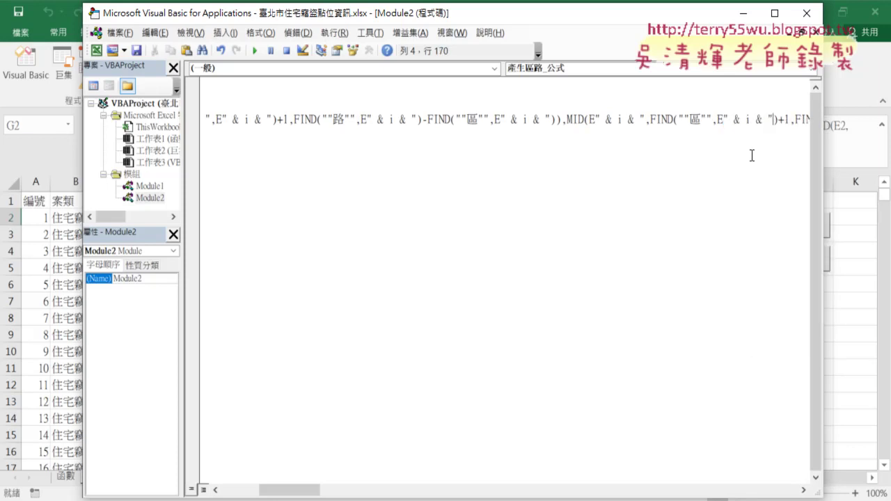
drag(295, 489, 314, 494)
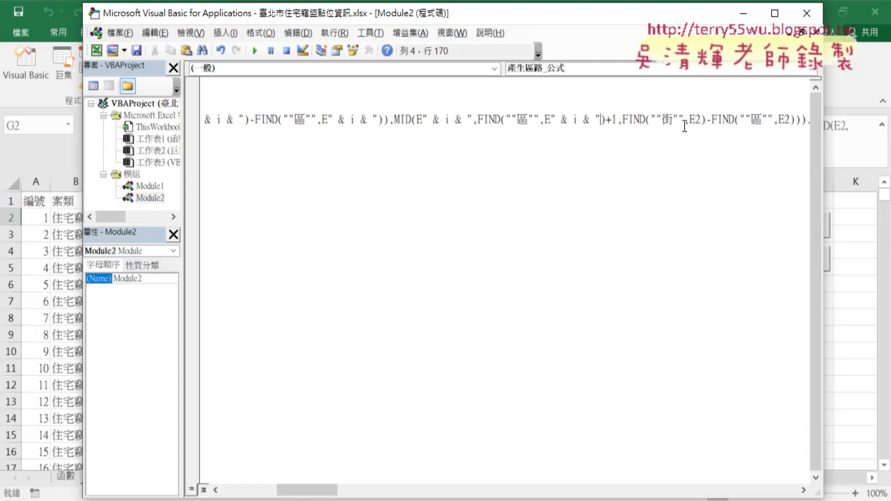
Further along the G line, paste " & i & " over the E2 after 街 and the next two MID(E2 references
drag(700, 119, 695, 119)
right_click(696, 119)
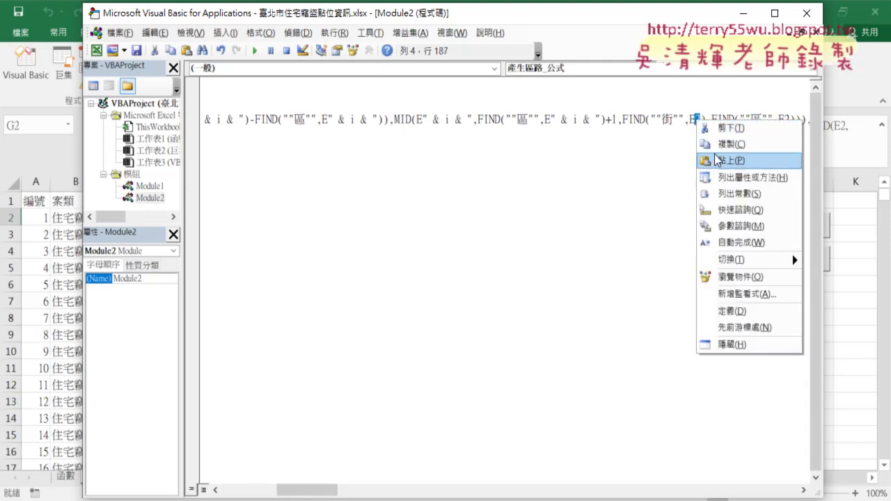
click(717, 157)
drag(314, 489, 339, 489)
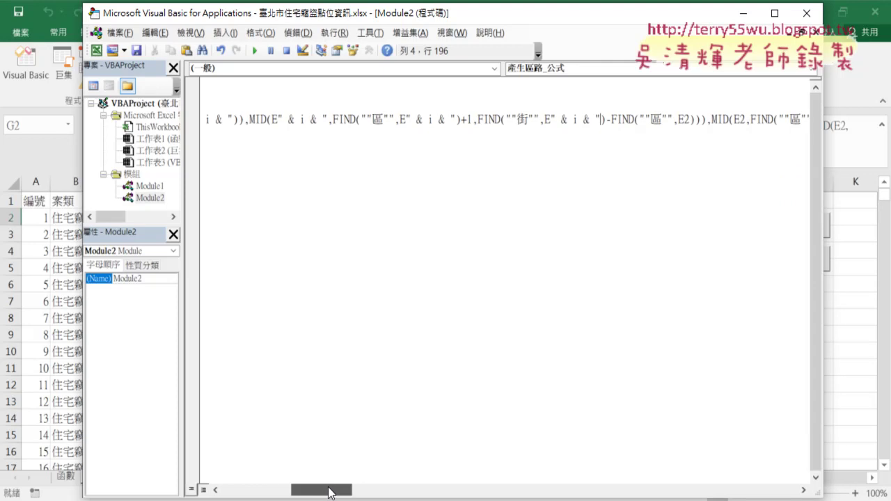
click(583, 119)
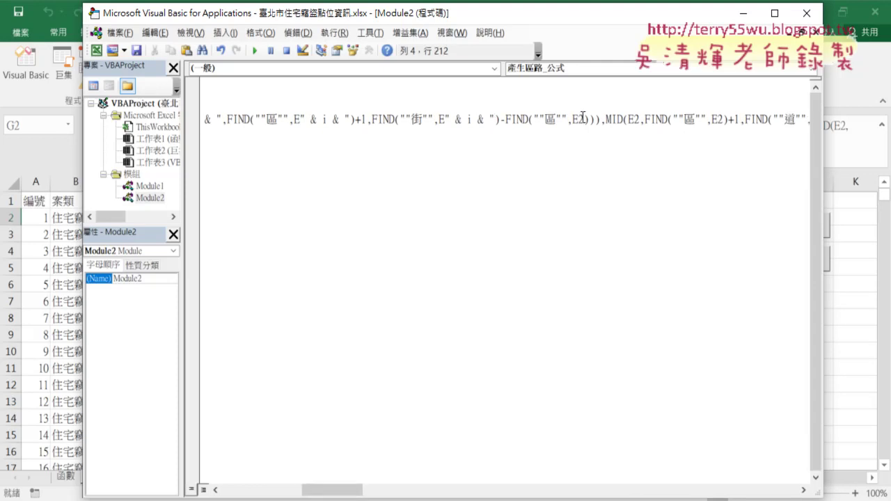
key(shift+Right)
right_click(583, 119)
click(606, 164)
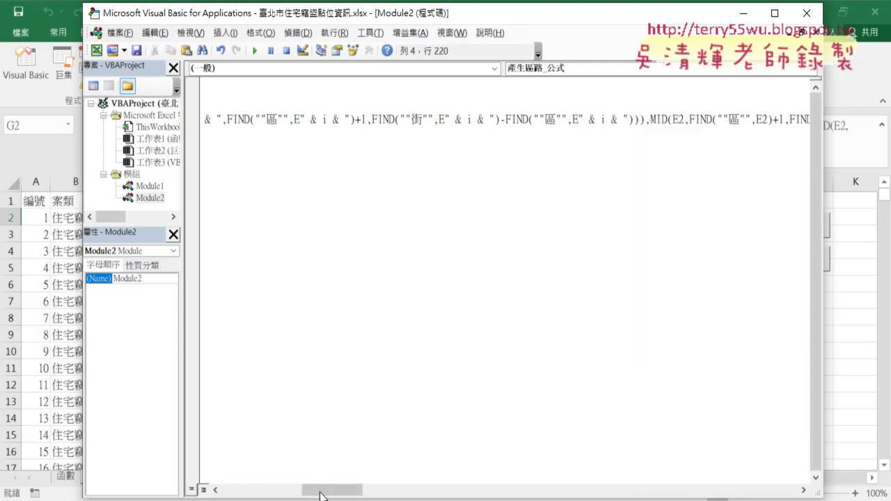
drag(320, 491, 345, 490)
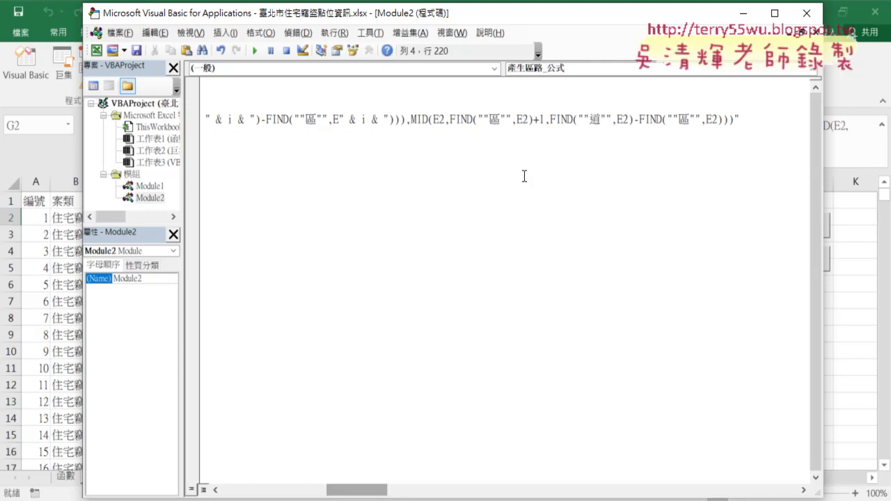
key(shift+Right)
right_click(441, 119)
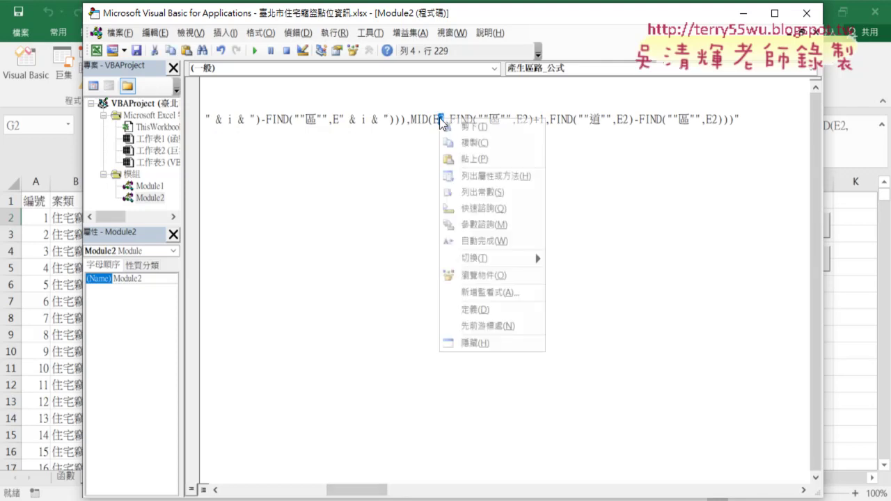
click(463, 165)
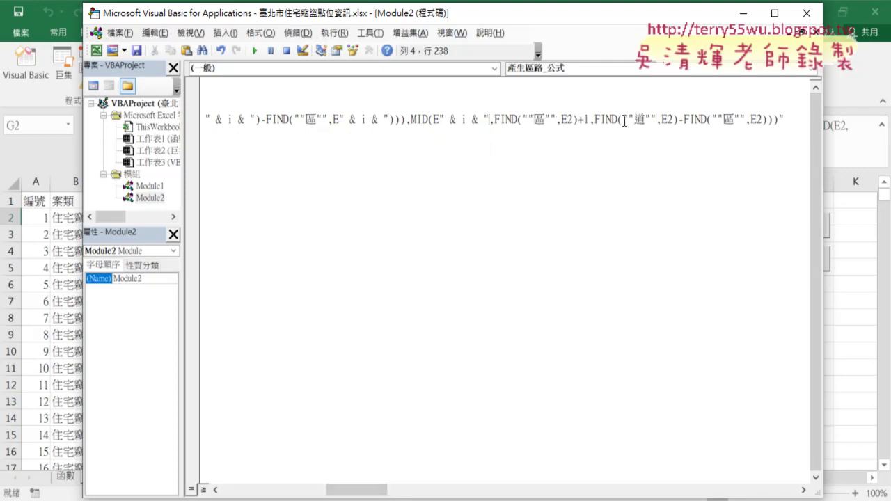
Replace the remaining E2 row numbers, including after 道 and the final one, with " & i & "
key(shift+Right)
right_click(573, 119)
click(597, 161)
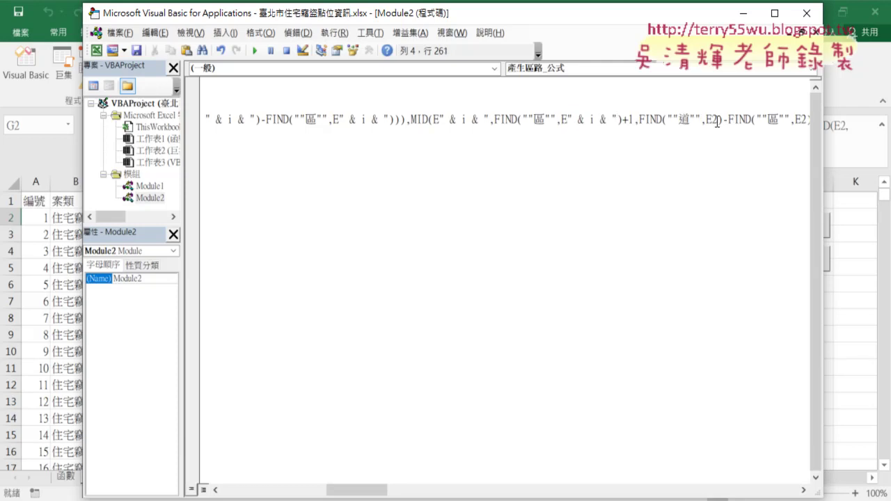
click(711, 119)
key(shift+Right)
right_click(711, 119)
click(734, 160)
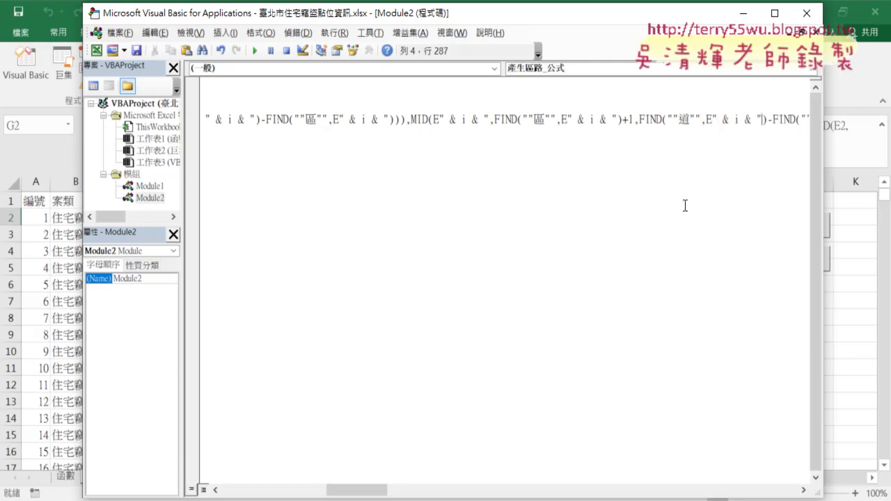
drag(368, 490, 384, 490)
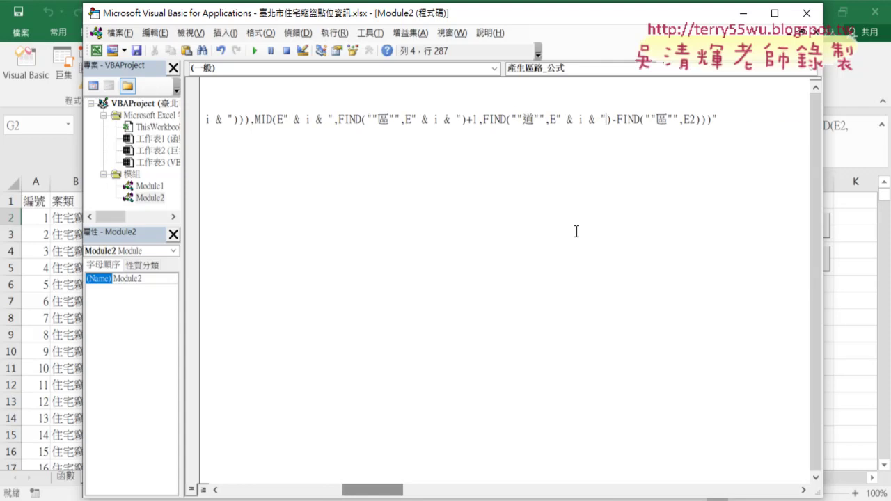
drag(698, 119, 689, 119)
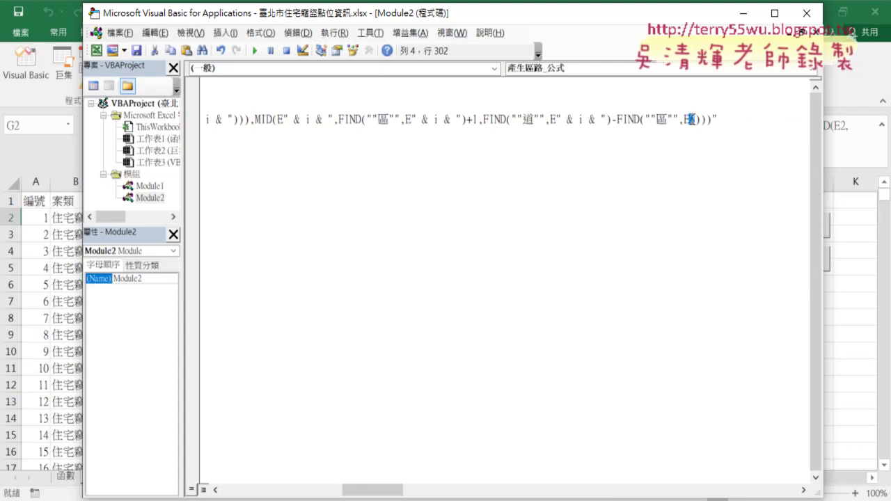
right_click(693, 123)
click(724, 158)
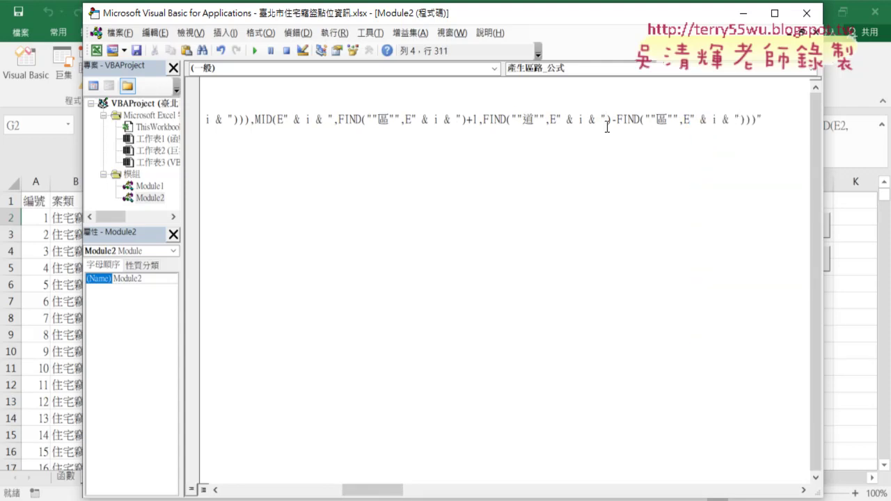
drag(374, 490, 240, 483)
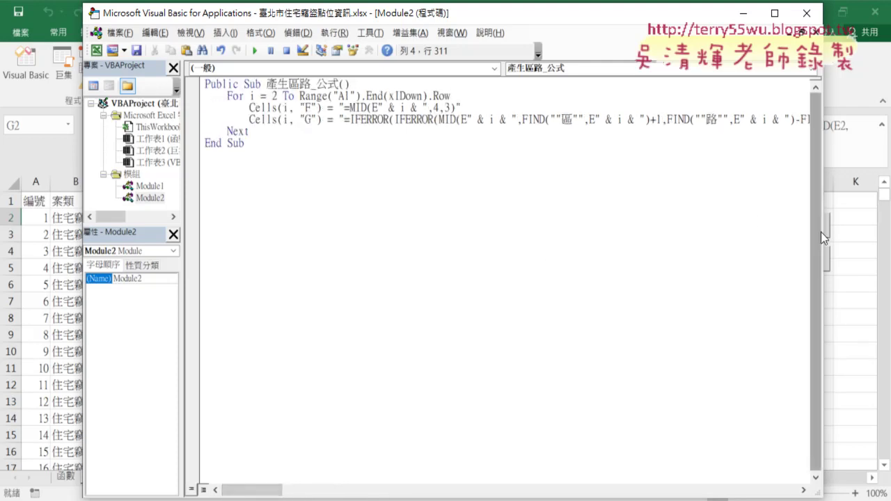
On the VBA sheet, assign the 產生區路_公式 macro to the 產生區路 button
drag(821, 232, 495, 231)
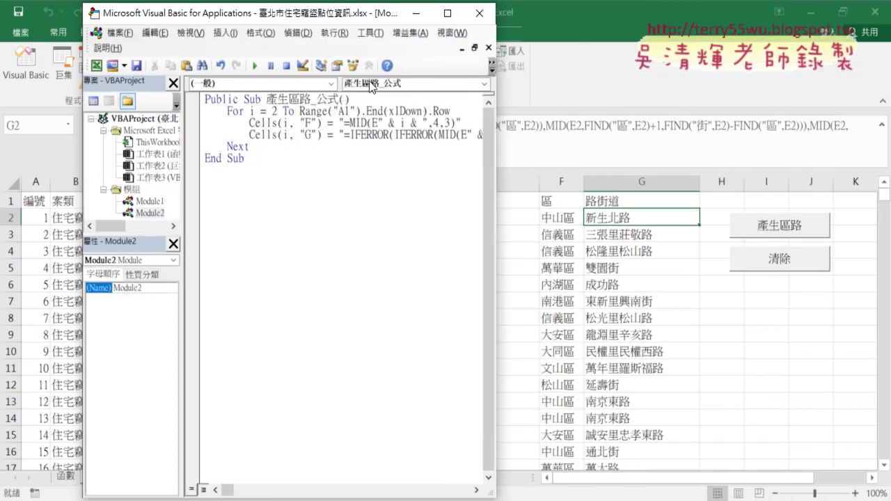
click(771, 265)
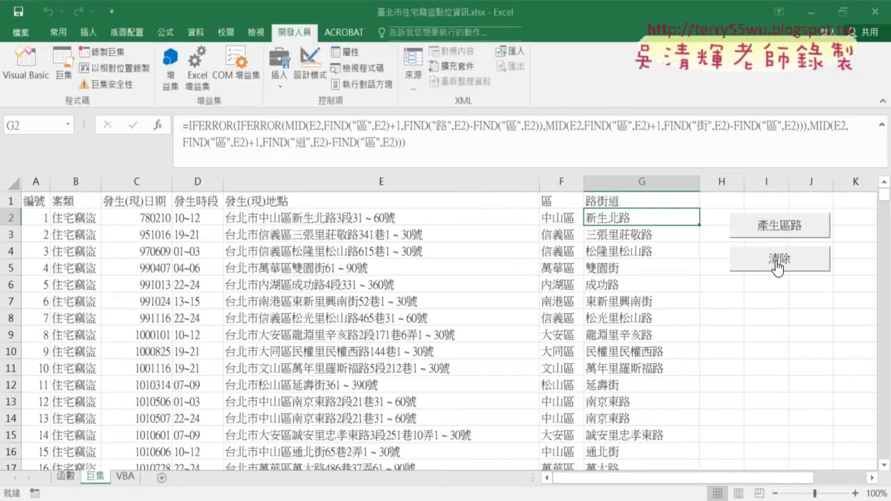
click(771, 264)
right_click(768, 243)
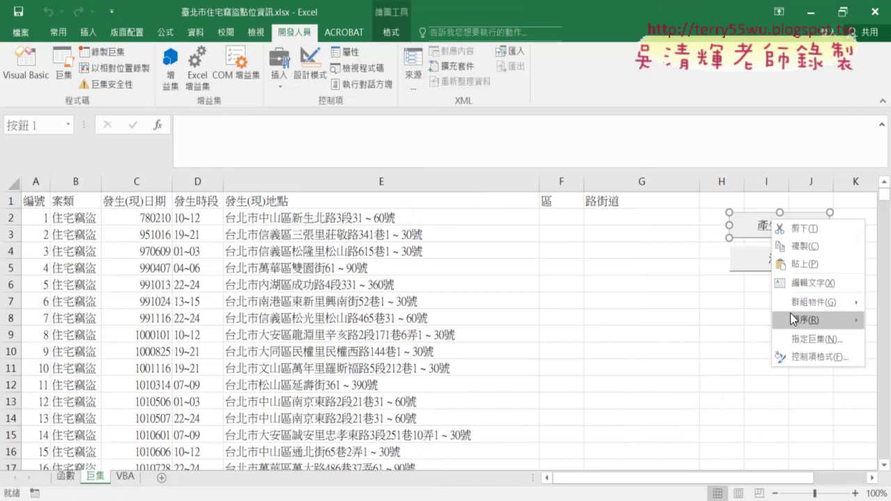
click(800, 339)
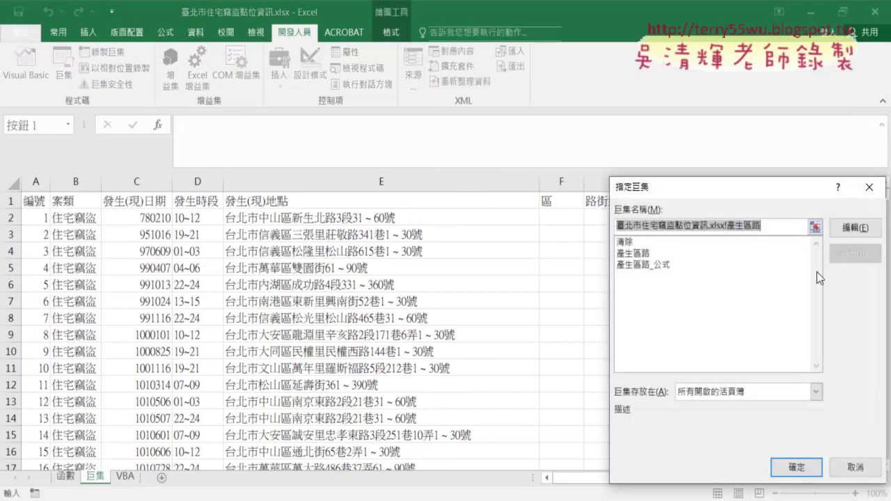
click(869, 187)
click(125, 476)
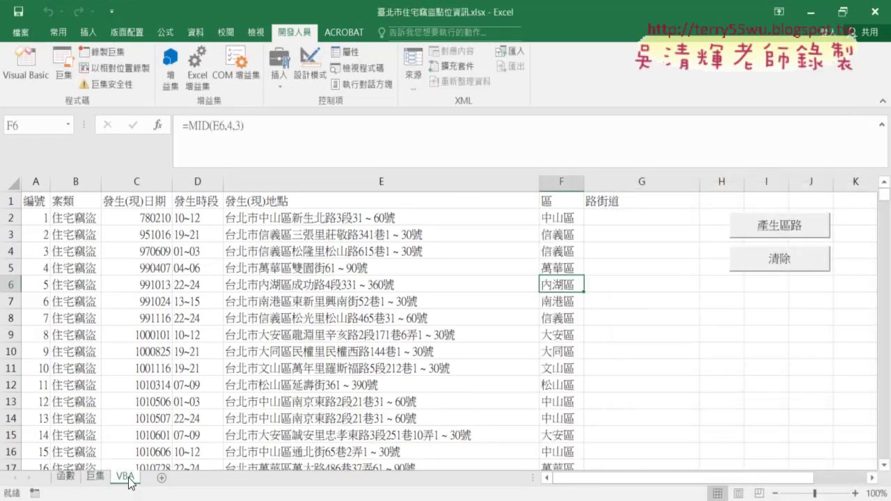
right_click(765, 233)
click(801, 347)
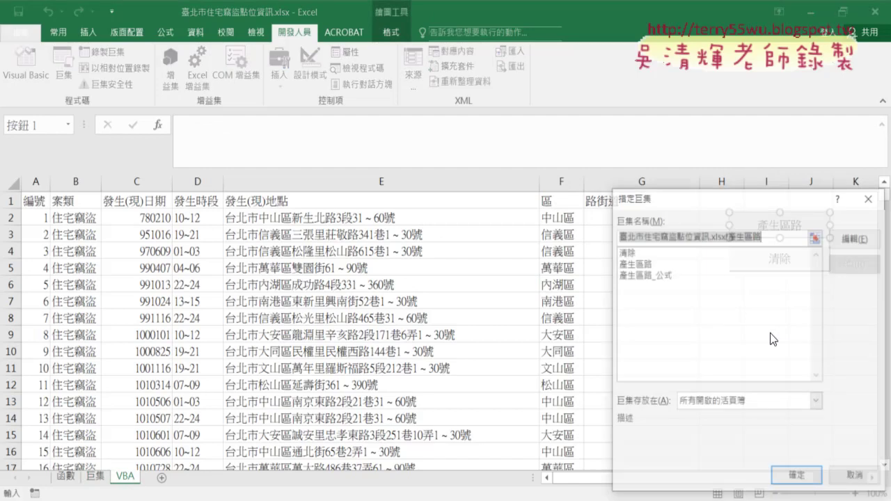
click(667, 271)
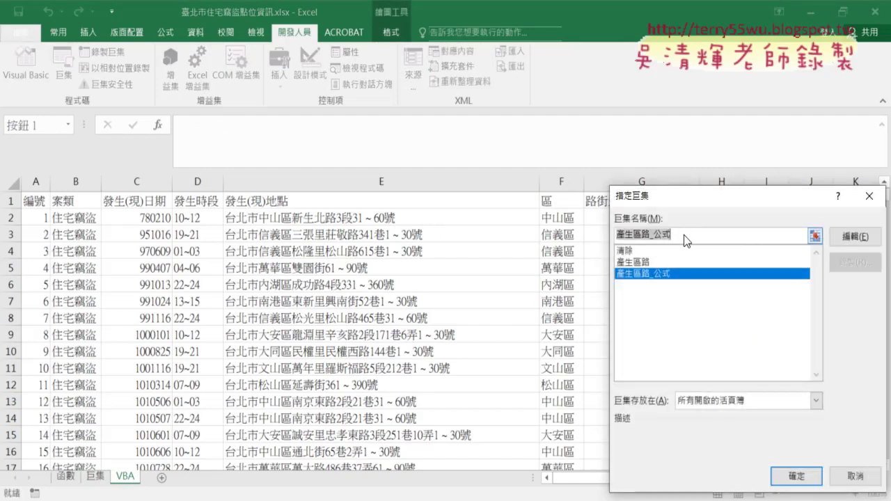
click(796, 476)
Change the button's caption to 產生區路_公式
key(BackSpace)
key(BackSpace)
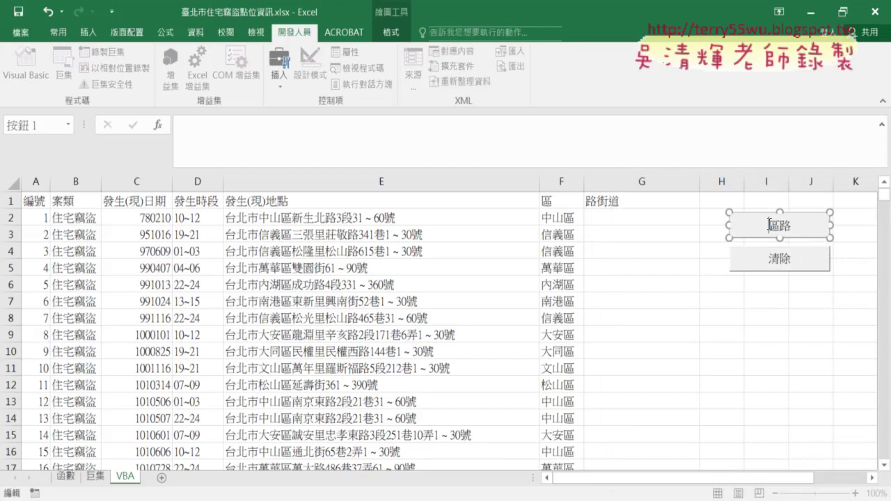
key(BackSpace)
key(BackSpace)
text(產生區路_公式)
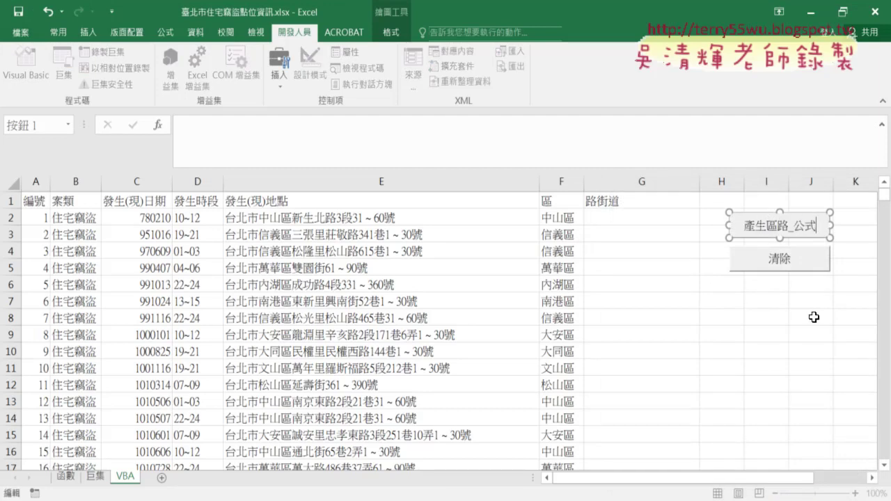
click(813, 315)
Clear columns F and G with 清除, then run 產生區路_公式 to refill them
click(772, 263)
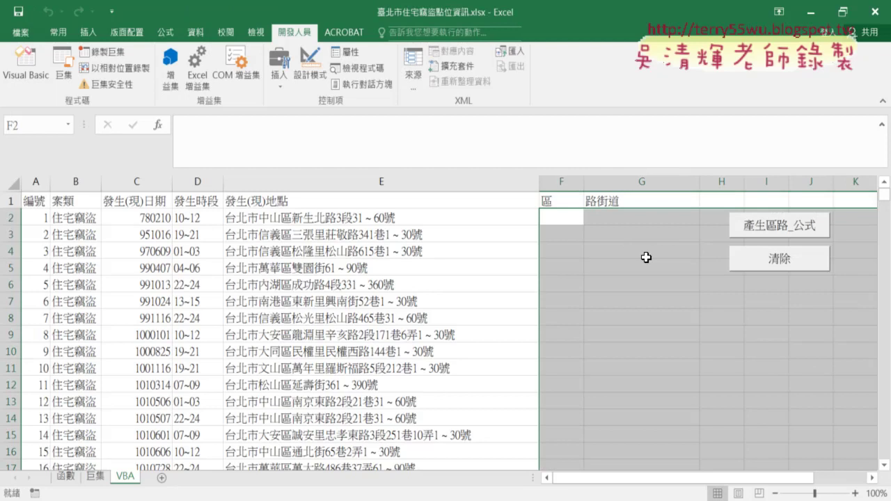
click(761, 316)
click(776, 229)
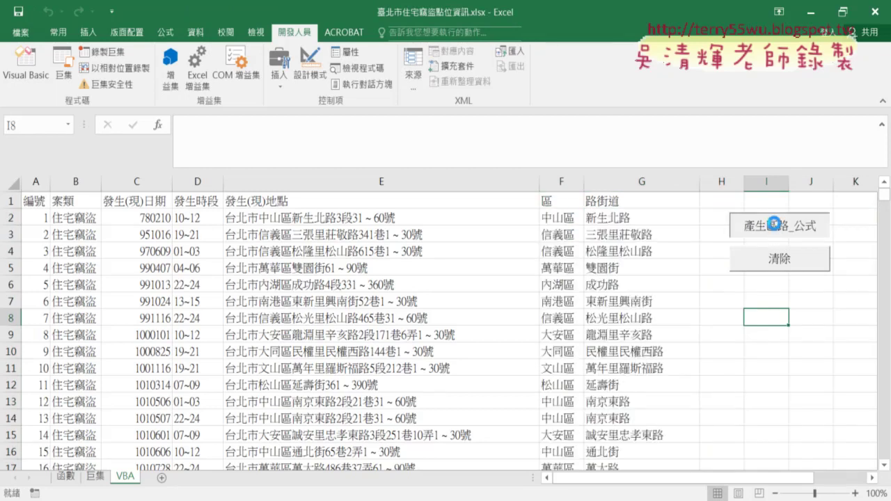
click(623, 219)
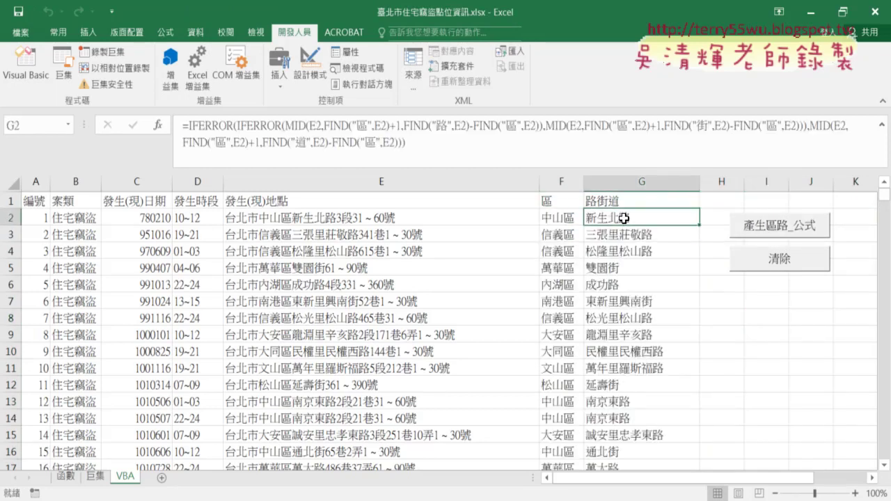